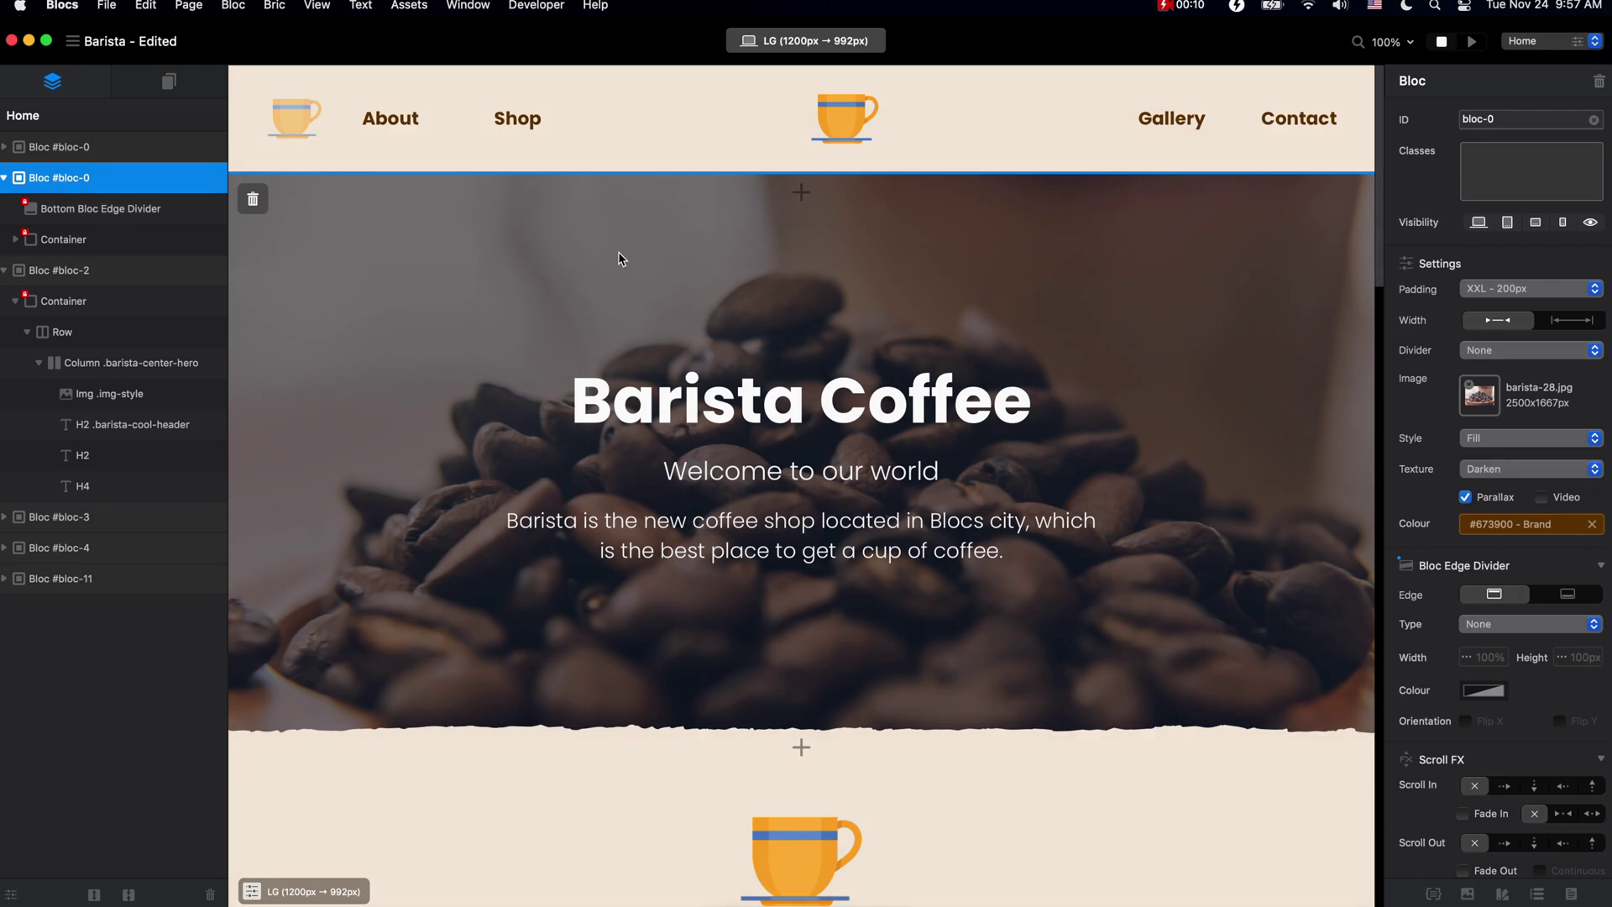
Open Project Settings from the File menu and inspect the web address setting.
click(73, 42)
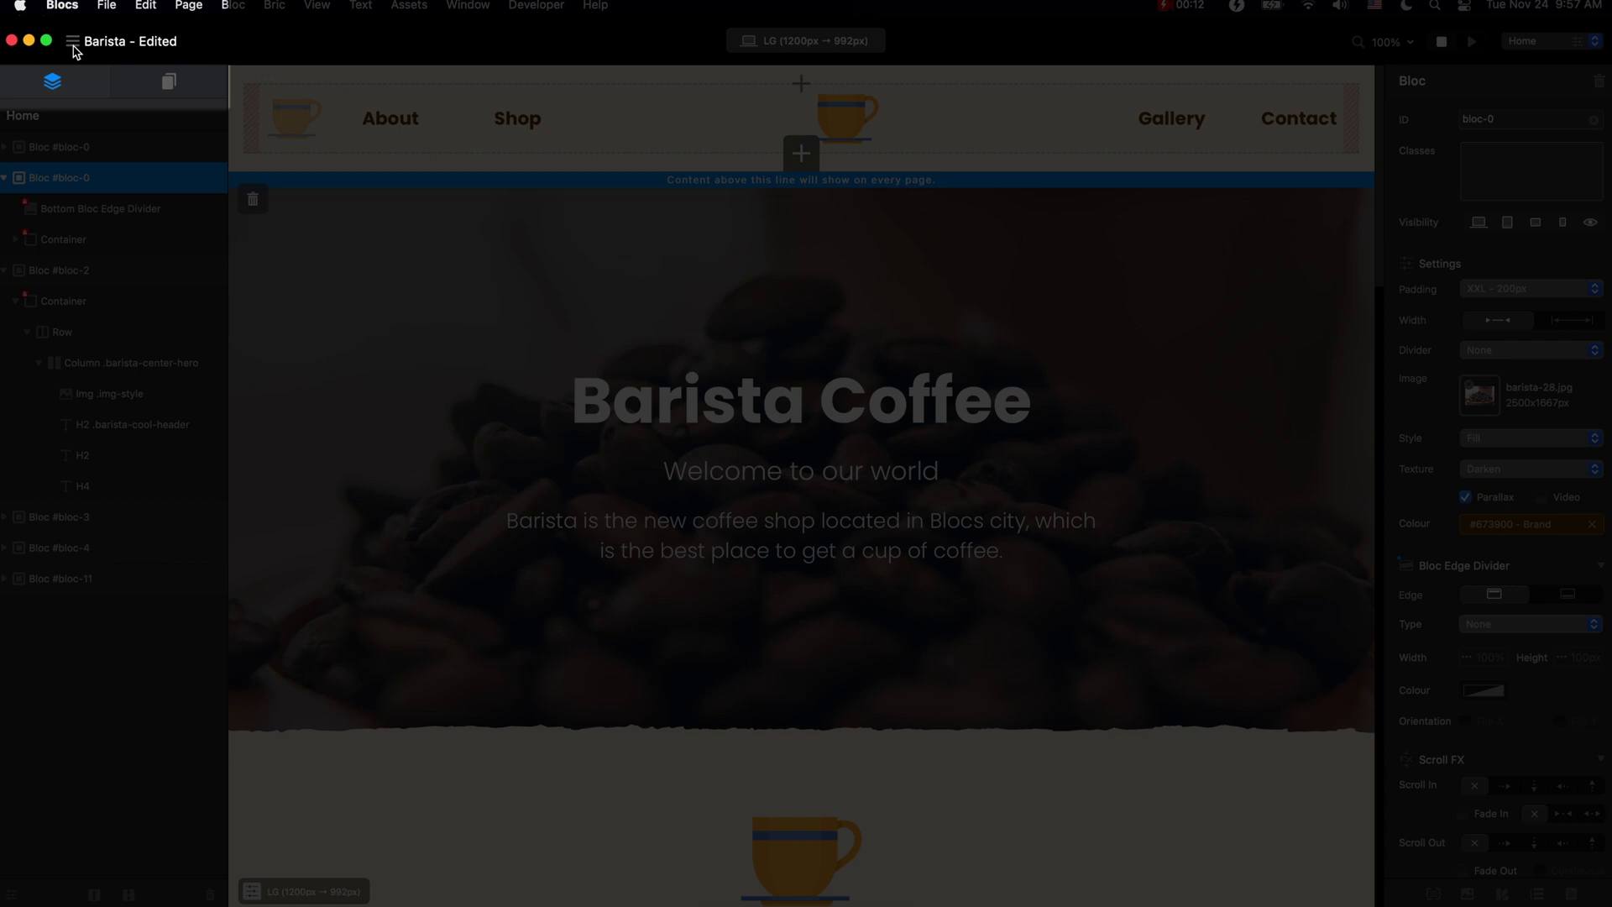
click(72, 42)
click(106, 7)
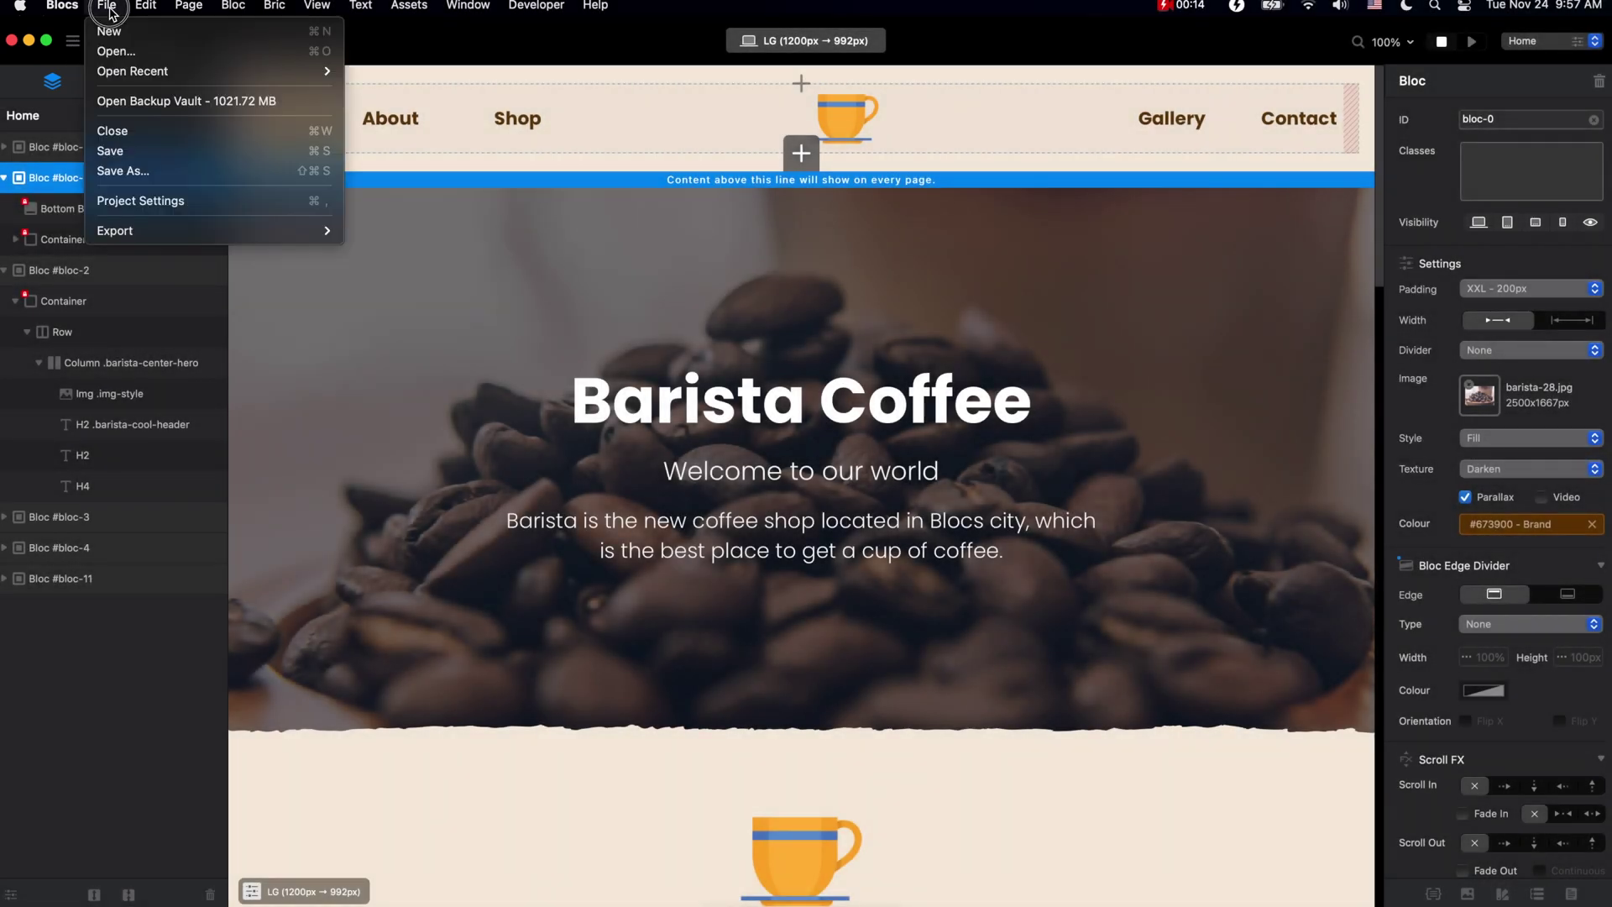
click(132, 204)
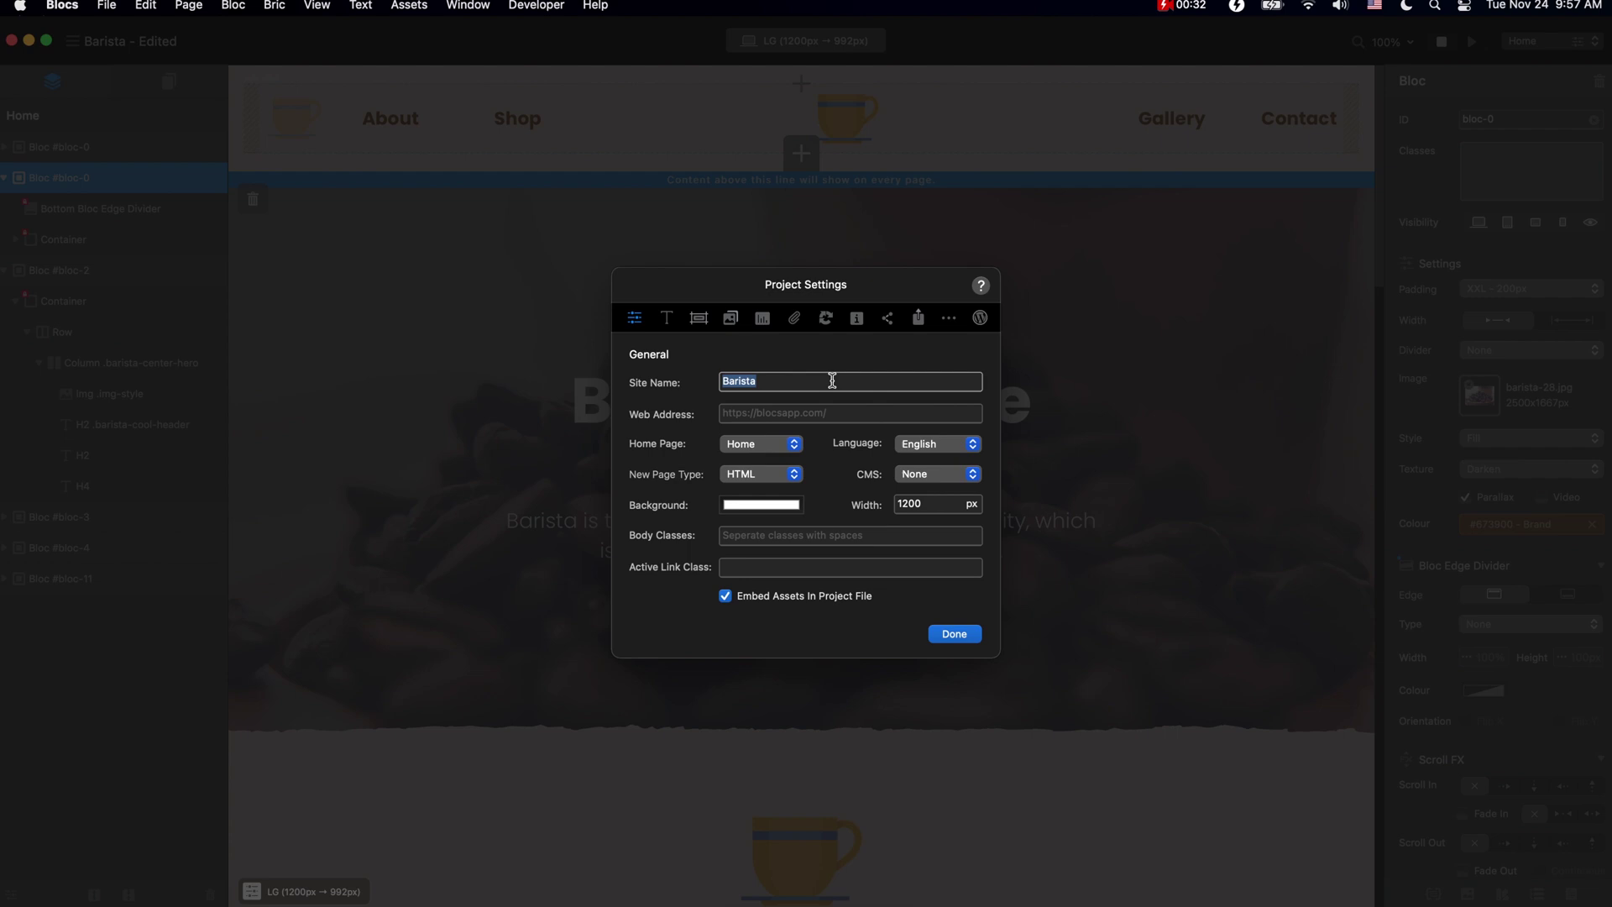
click(864, 413)
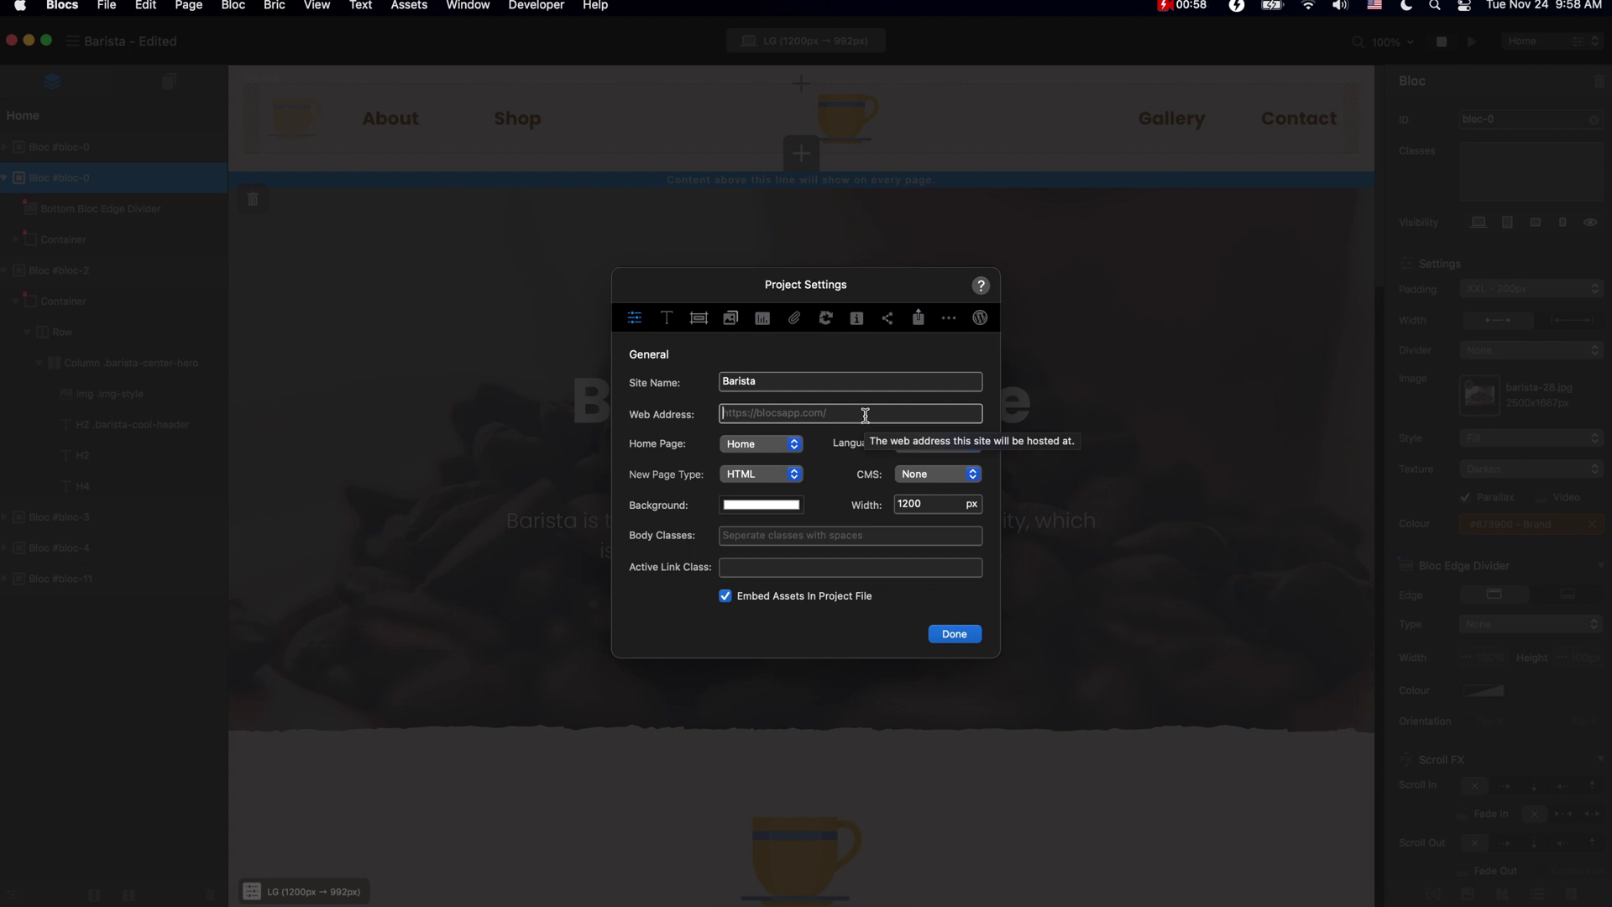
Review the home page, language and new page type lists, keeping Home, English and HTML.
click(799, 450)
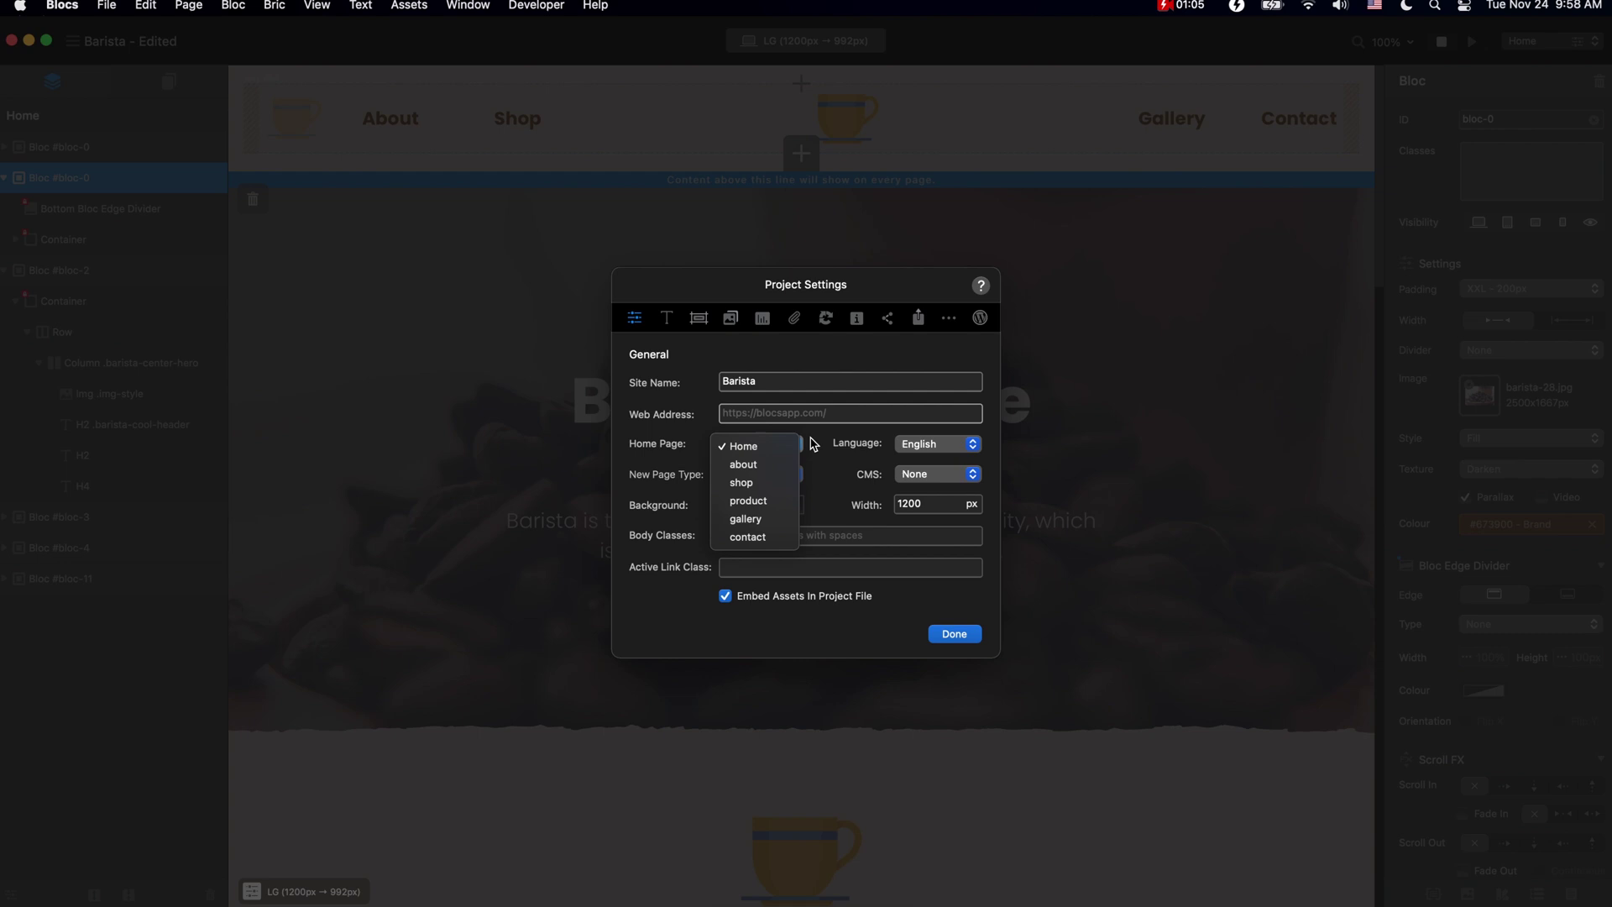
click(812, 444)
click(952, 451)
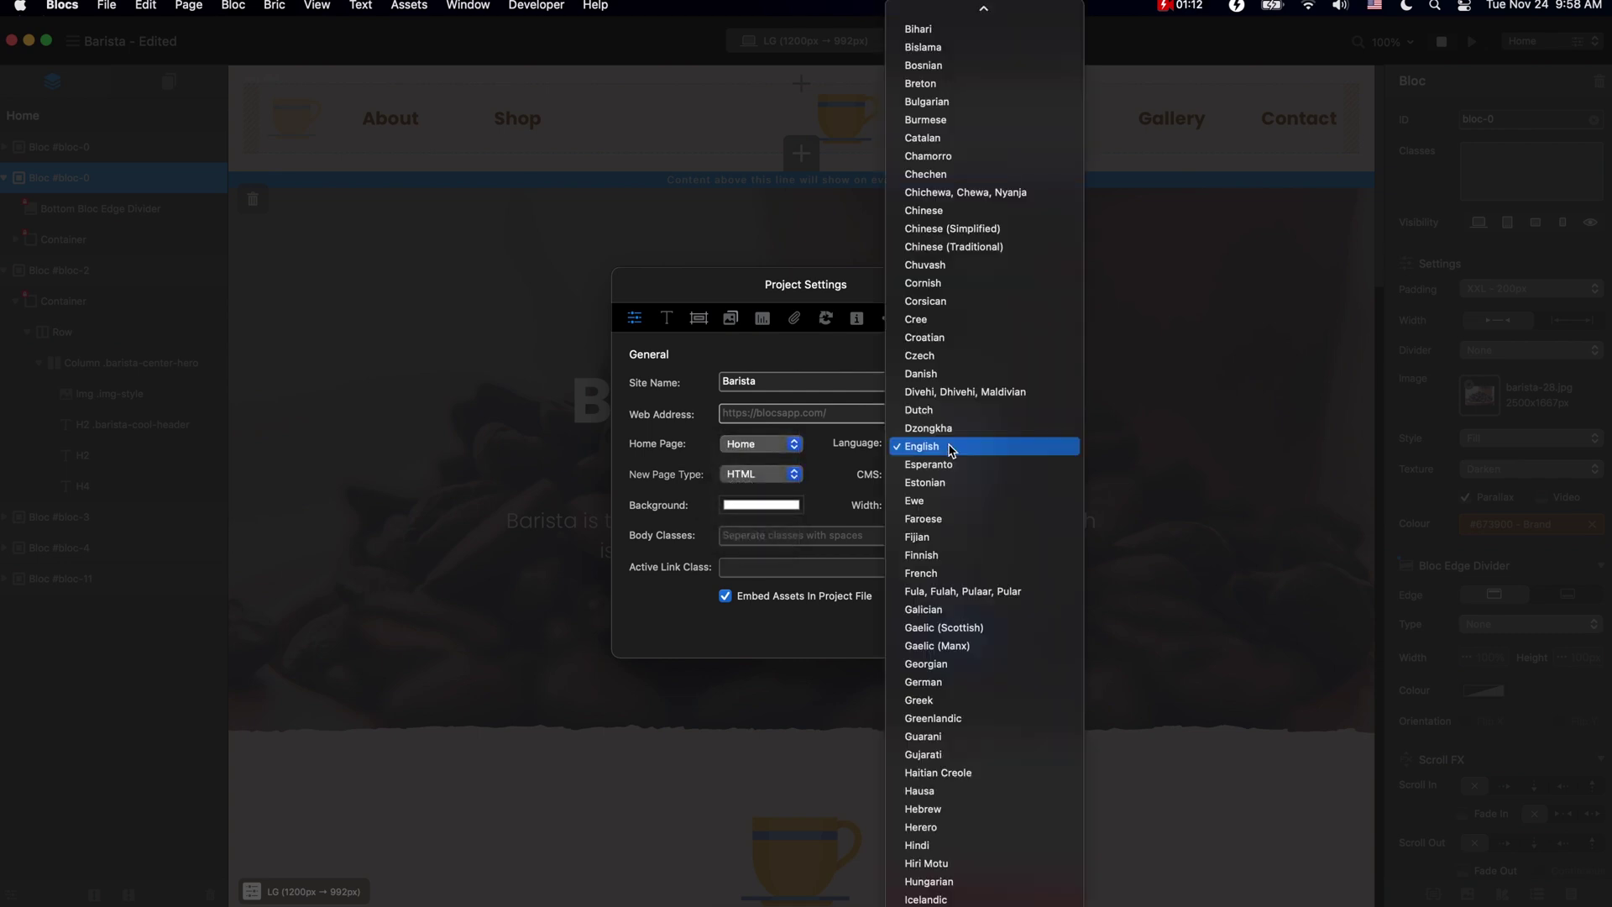
click(856, 447)
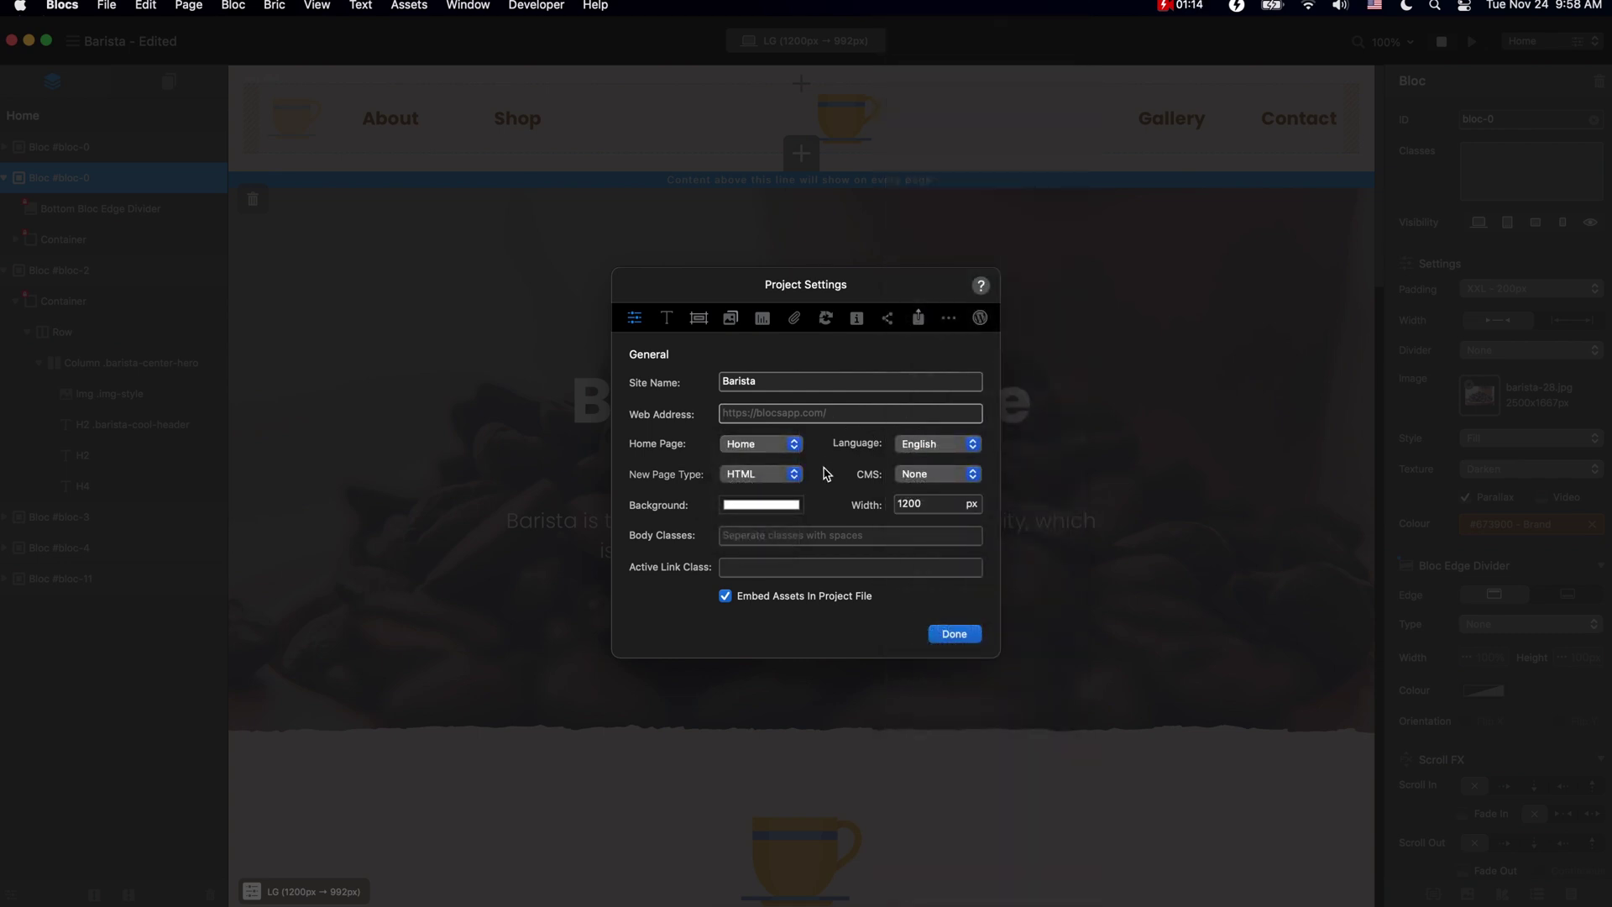
click(796, 477)
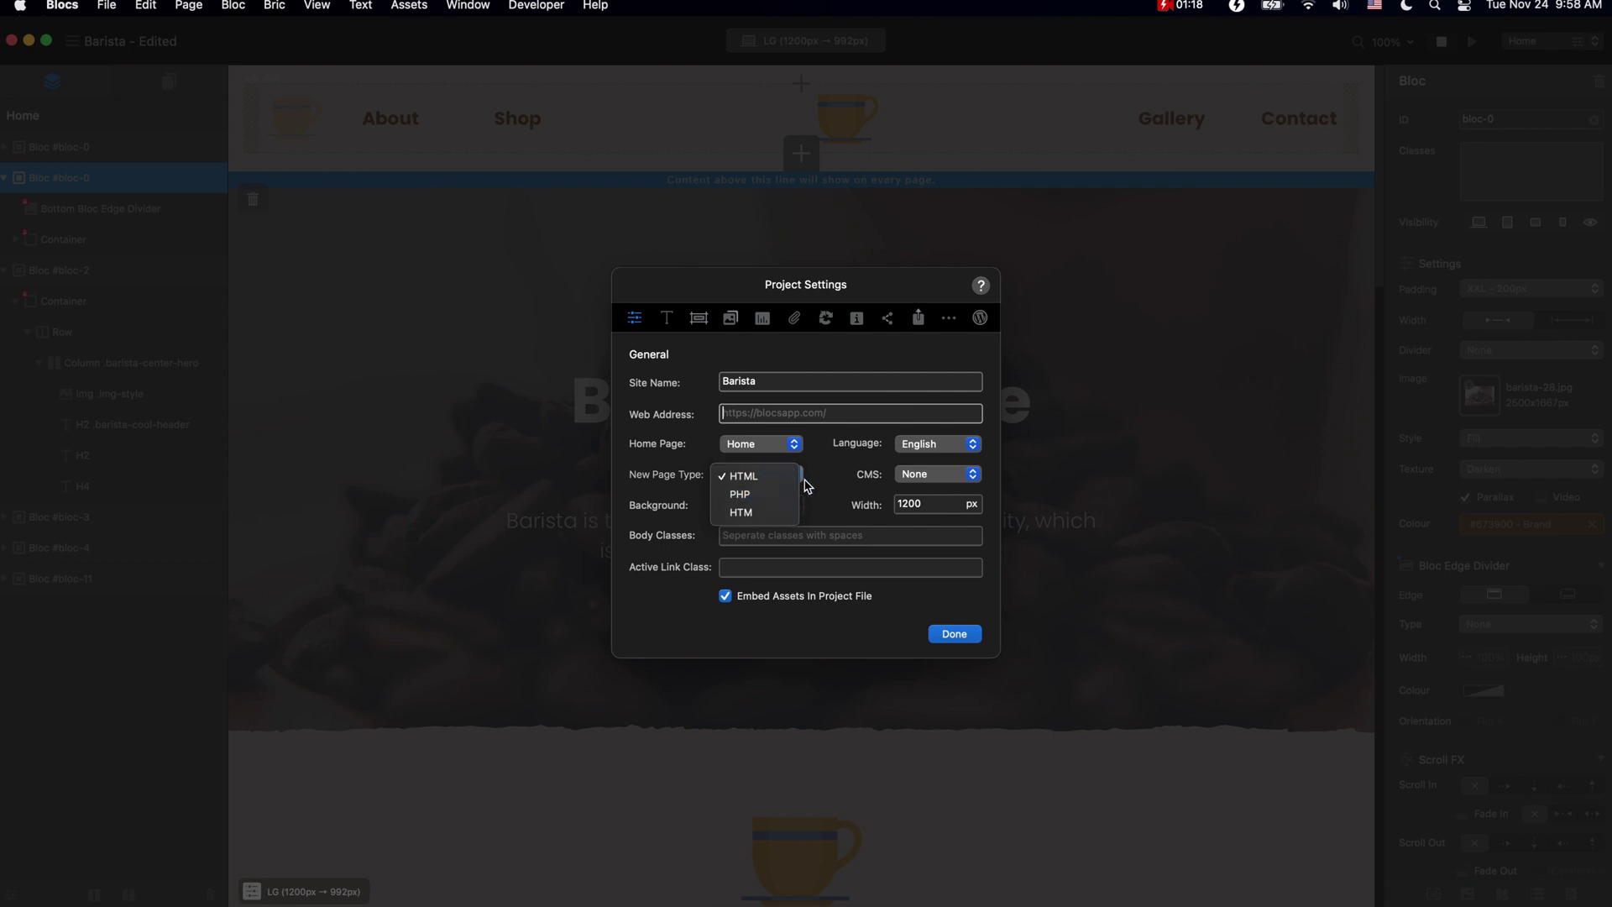
click(819, 478)
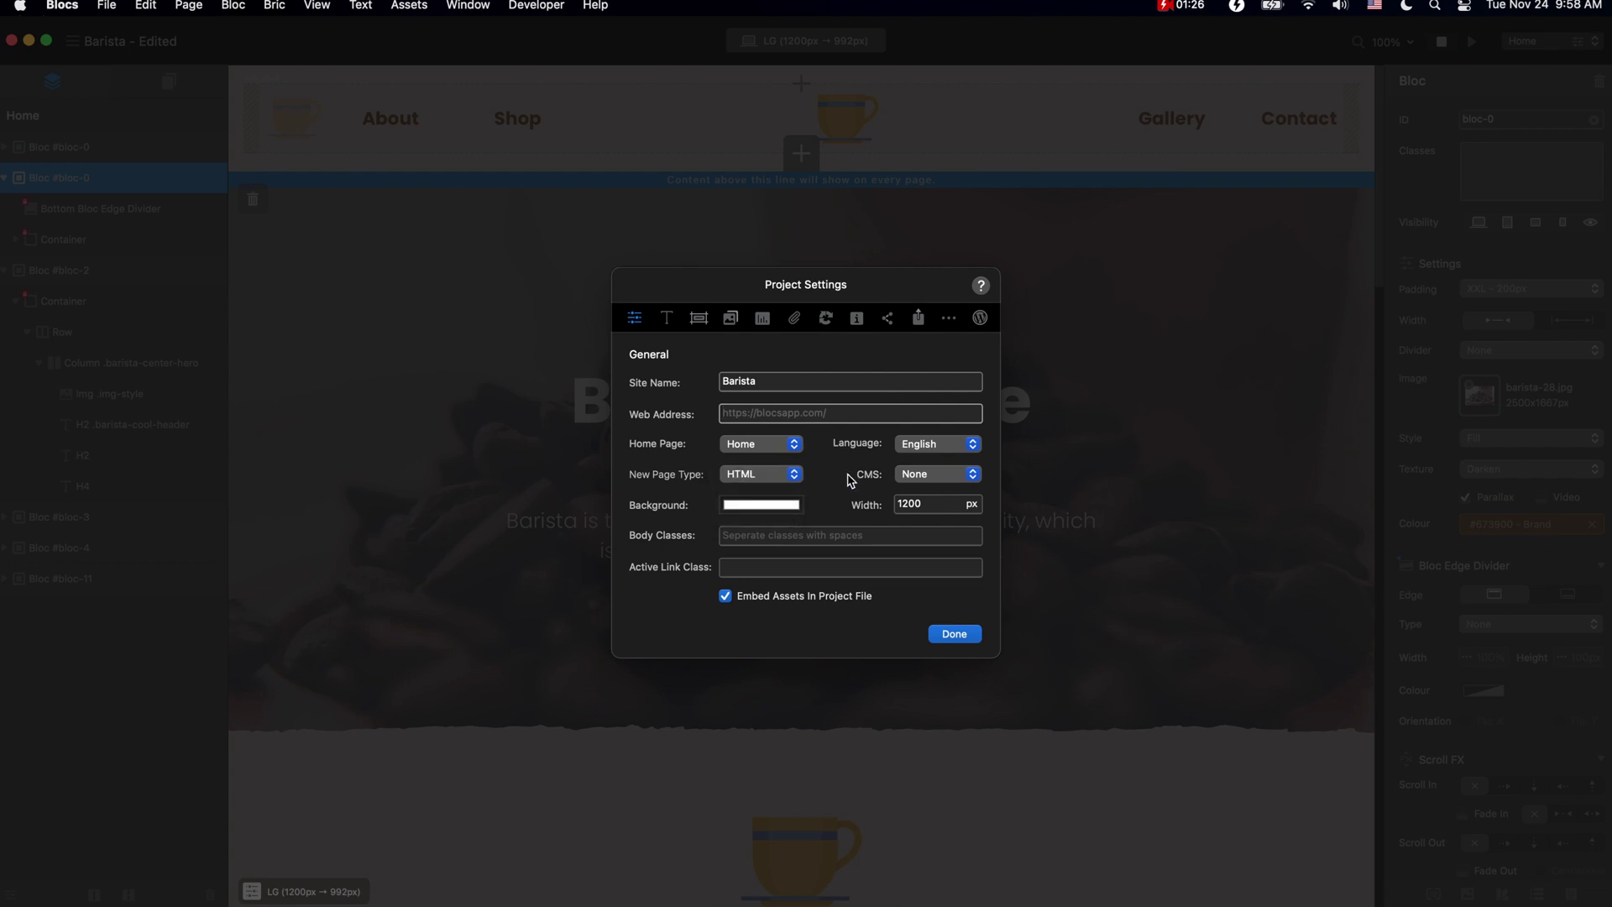
Check the CMS options and leave the CMS set to None.
click(954, 476)
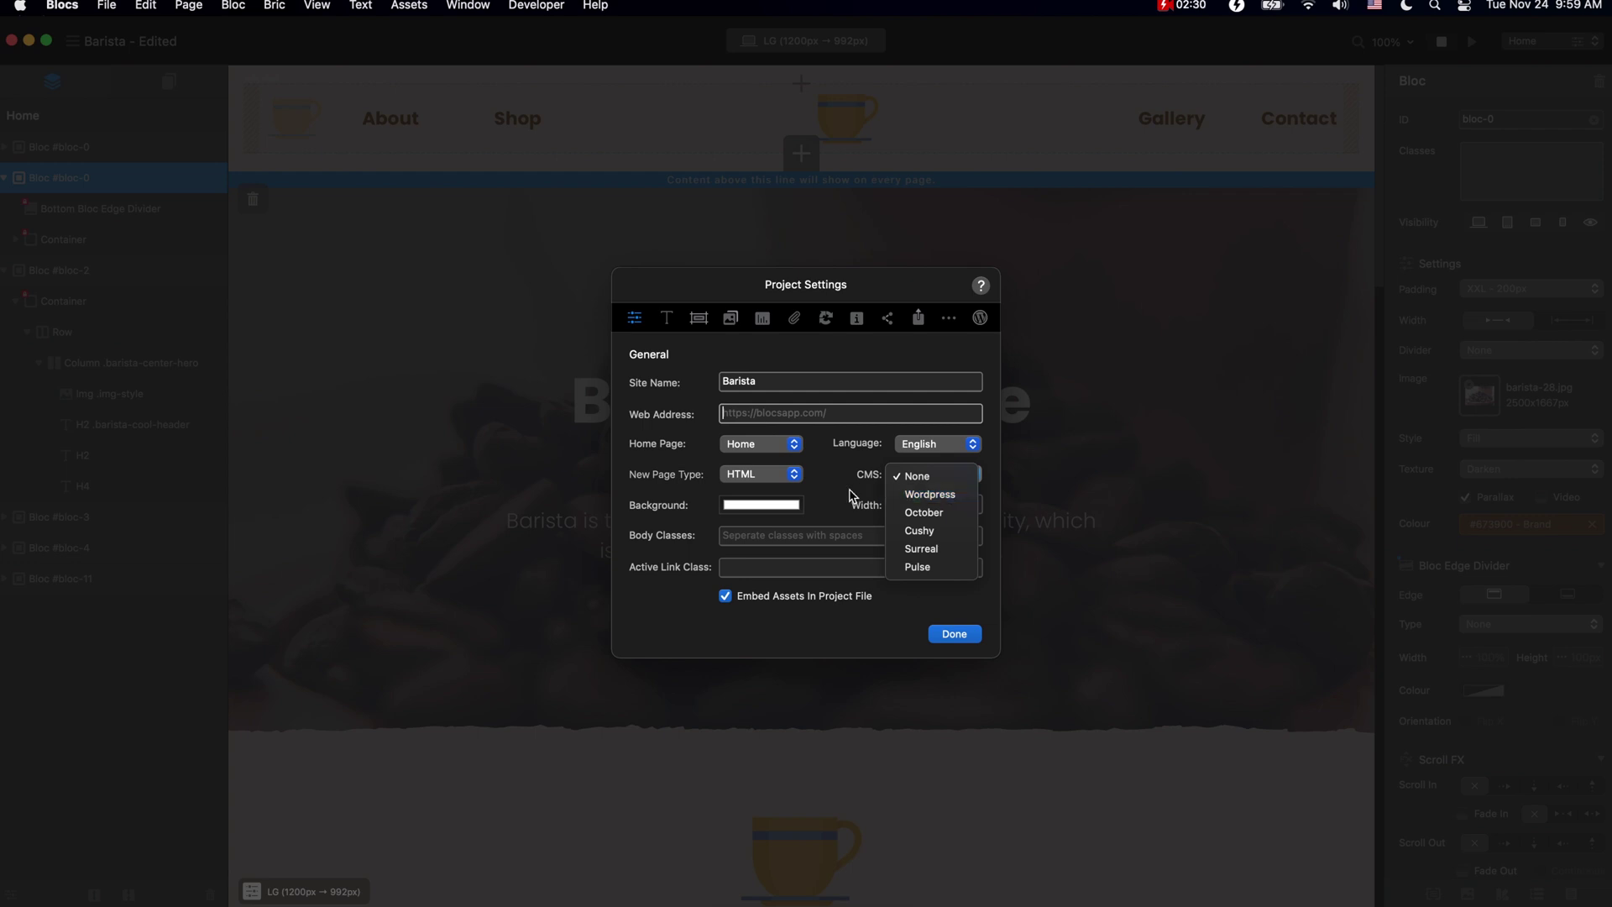
click(851, 535)
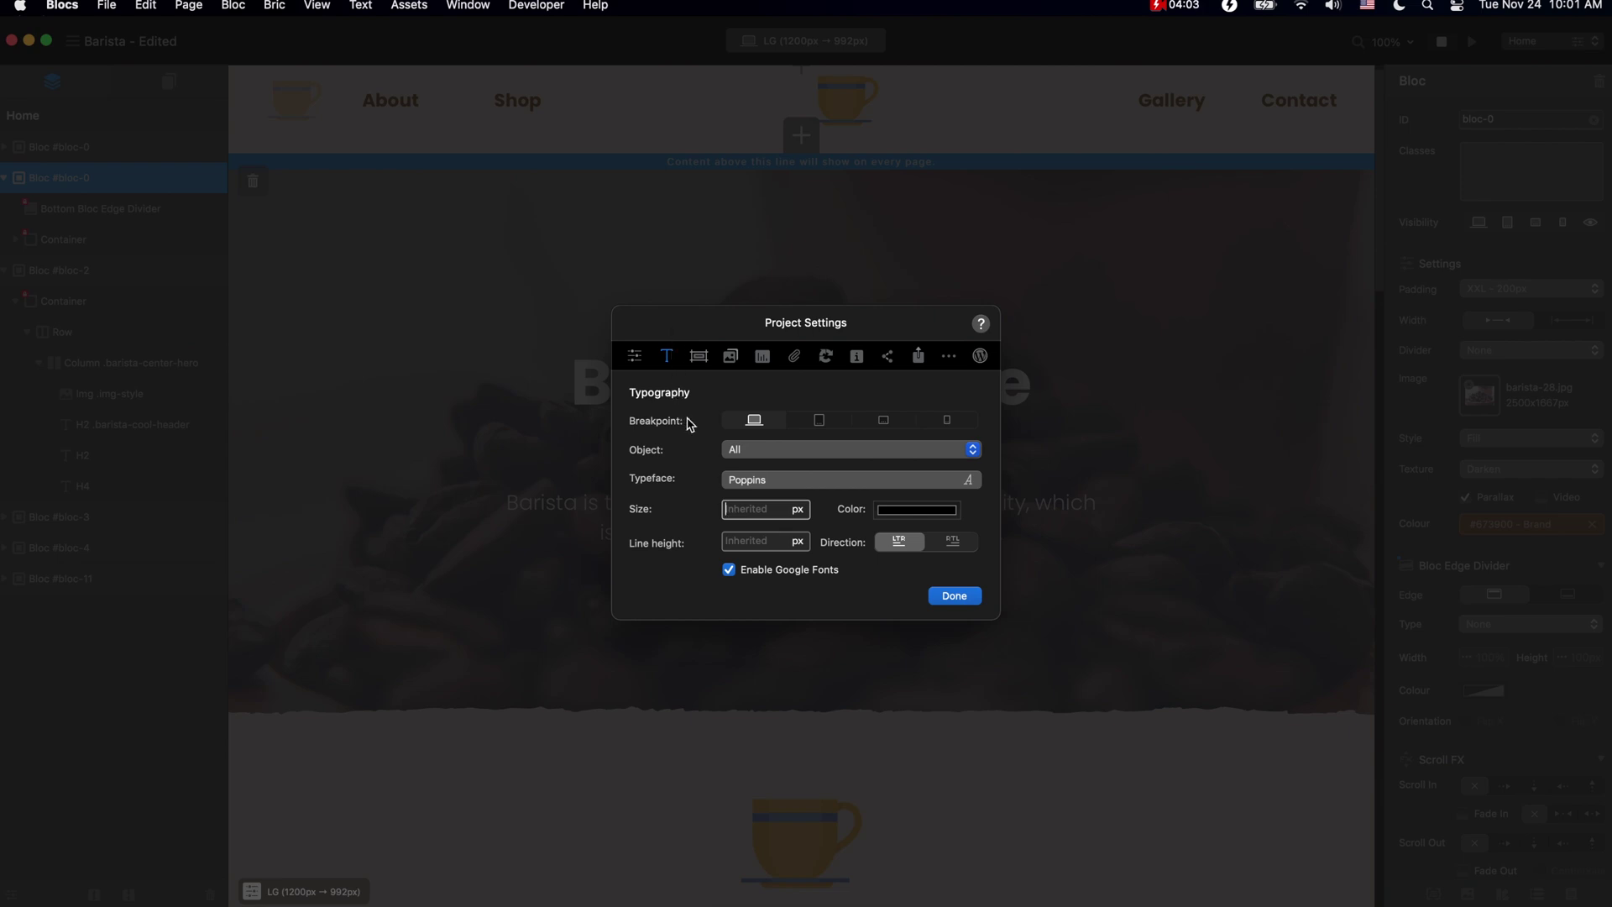
click(819, 421)
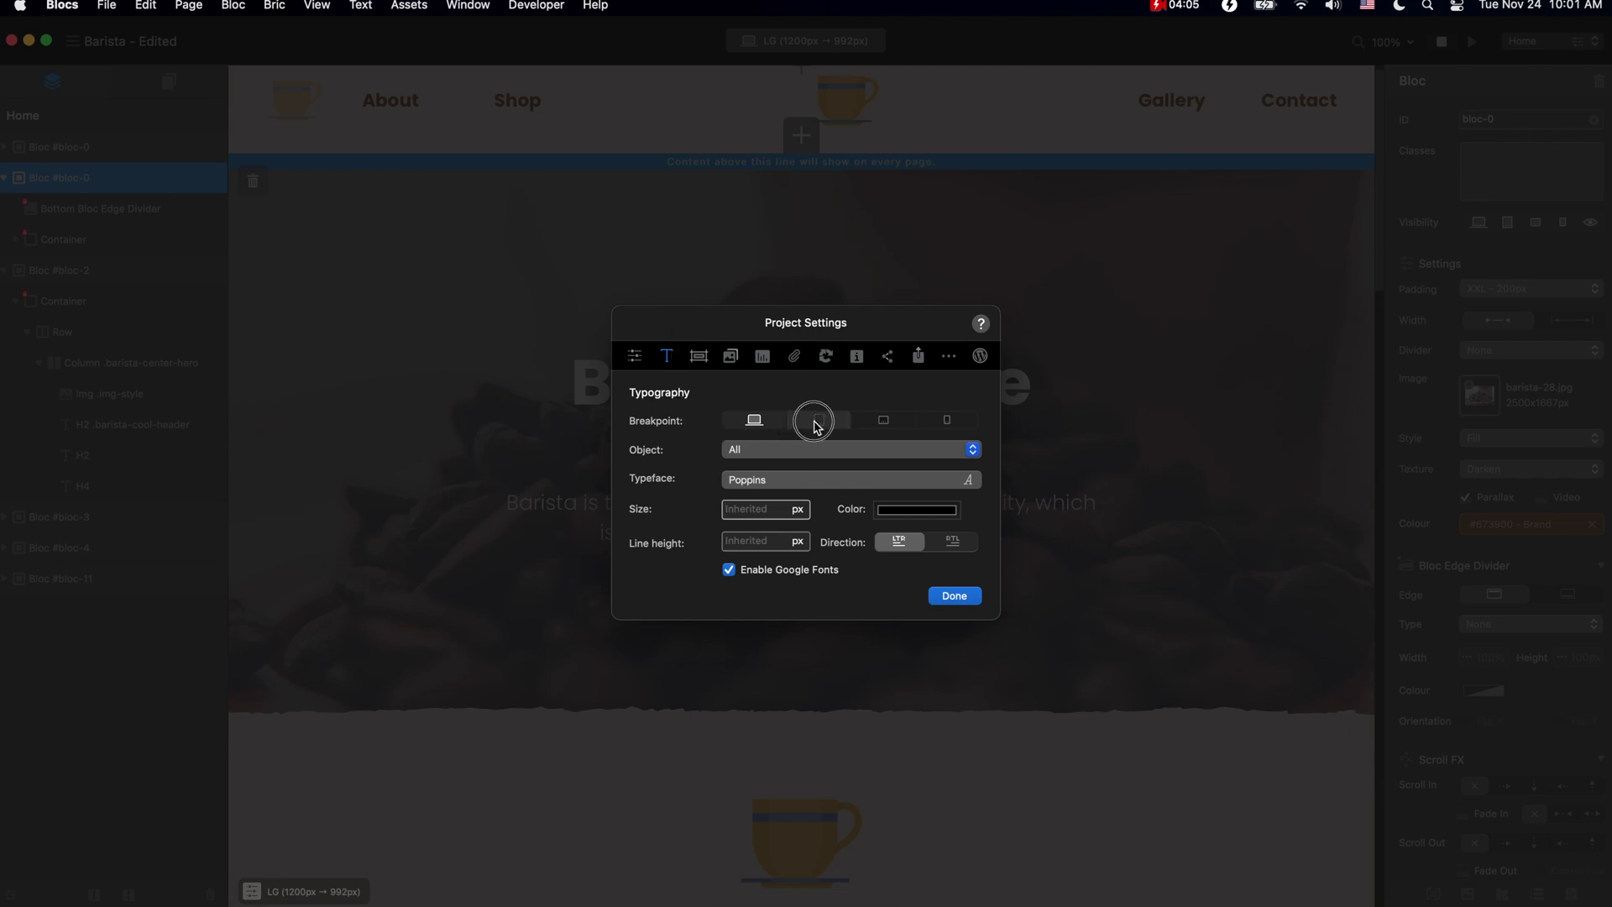
click(879, 422)
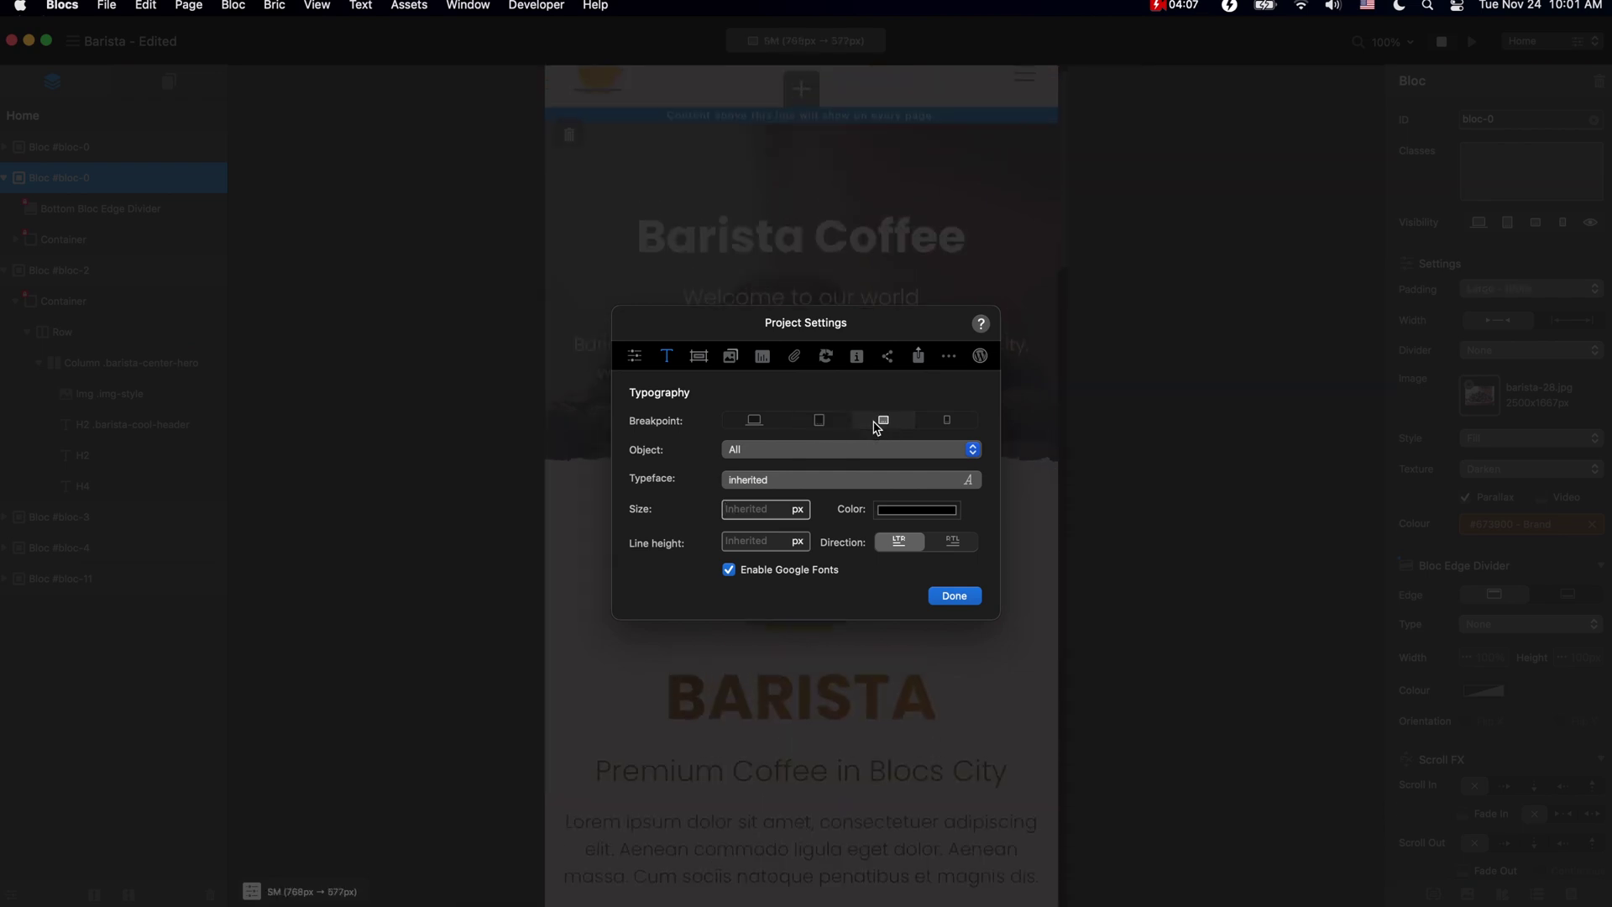
click(945, 421)
click(888, 422)
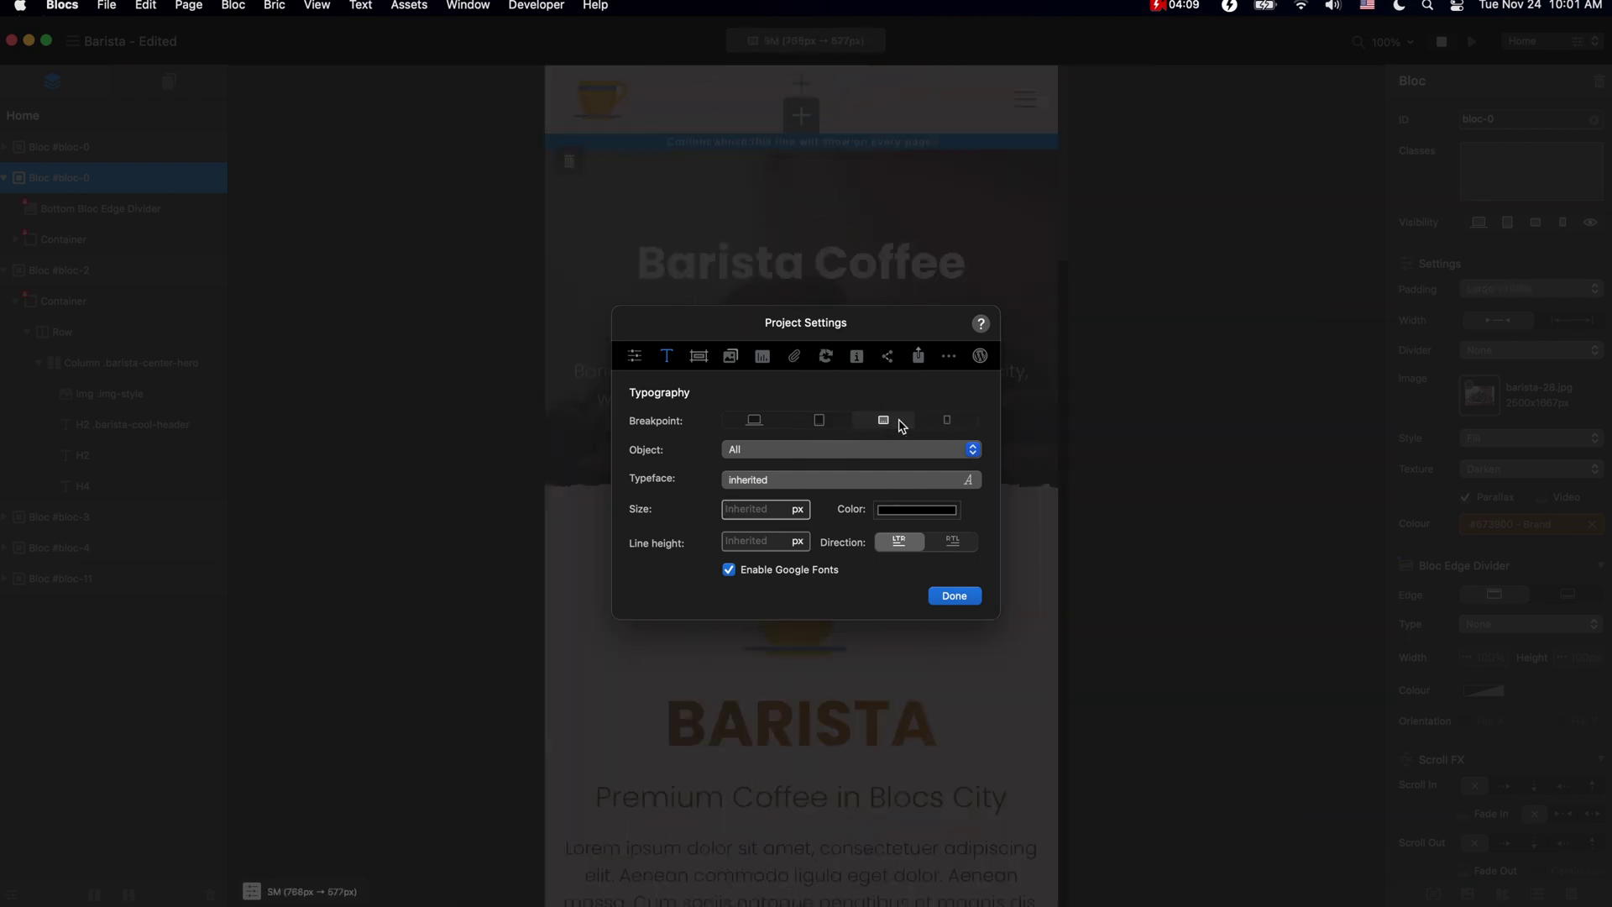
click(840, 424)
click(764, 422)
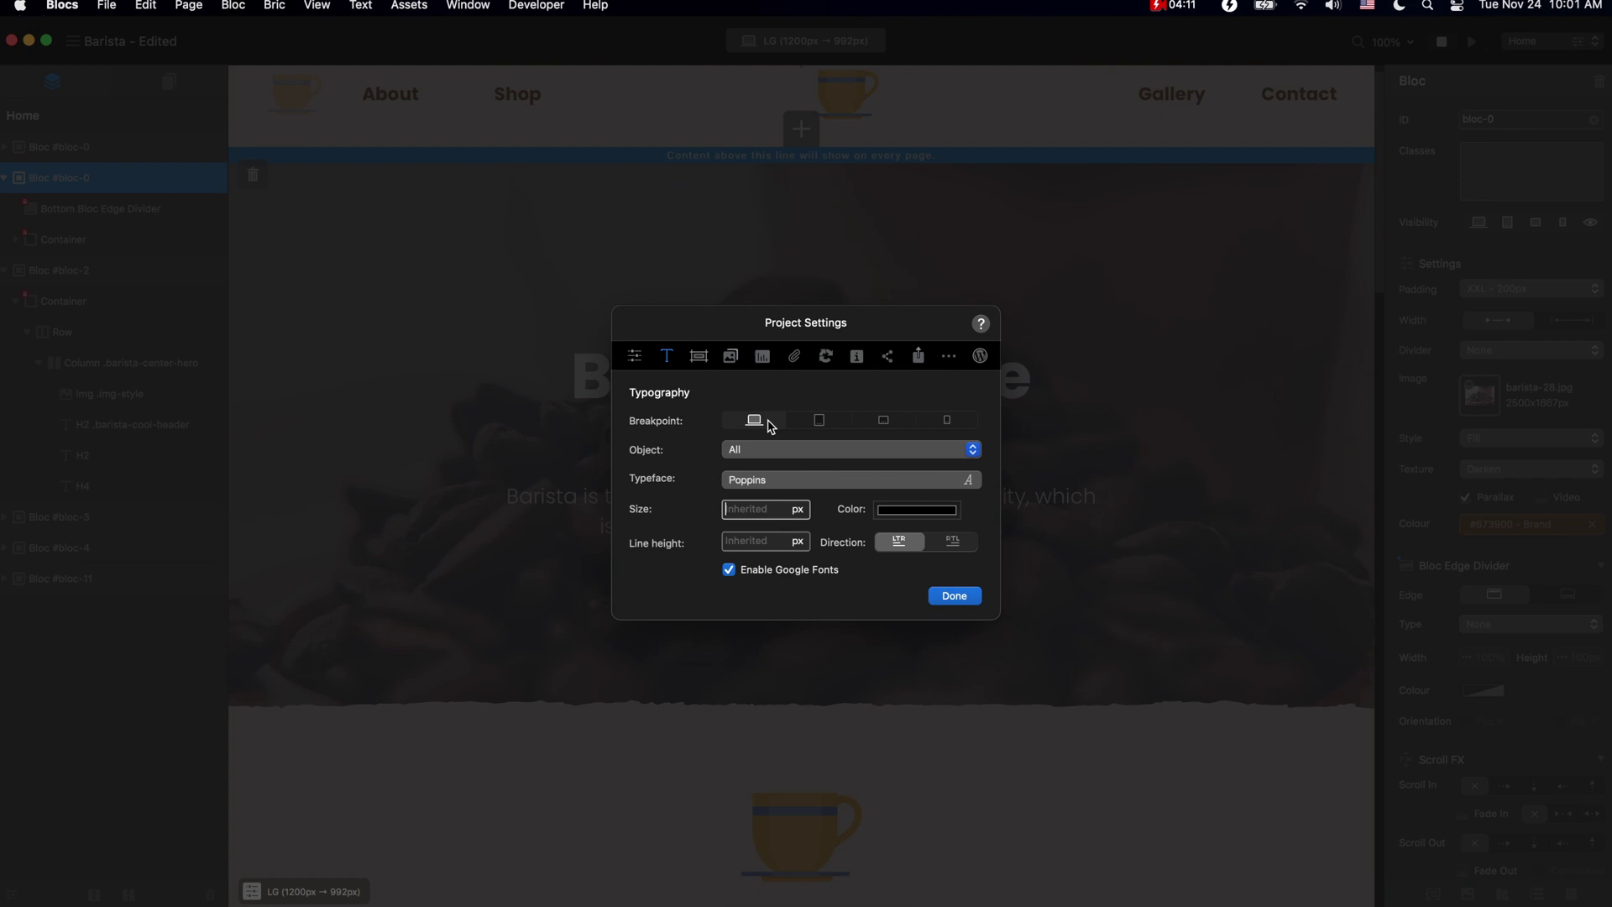
click(818, 452)
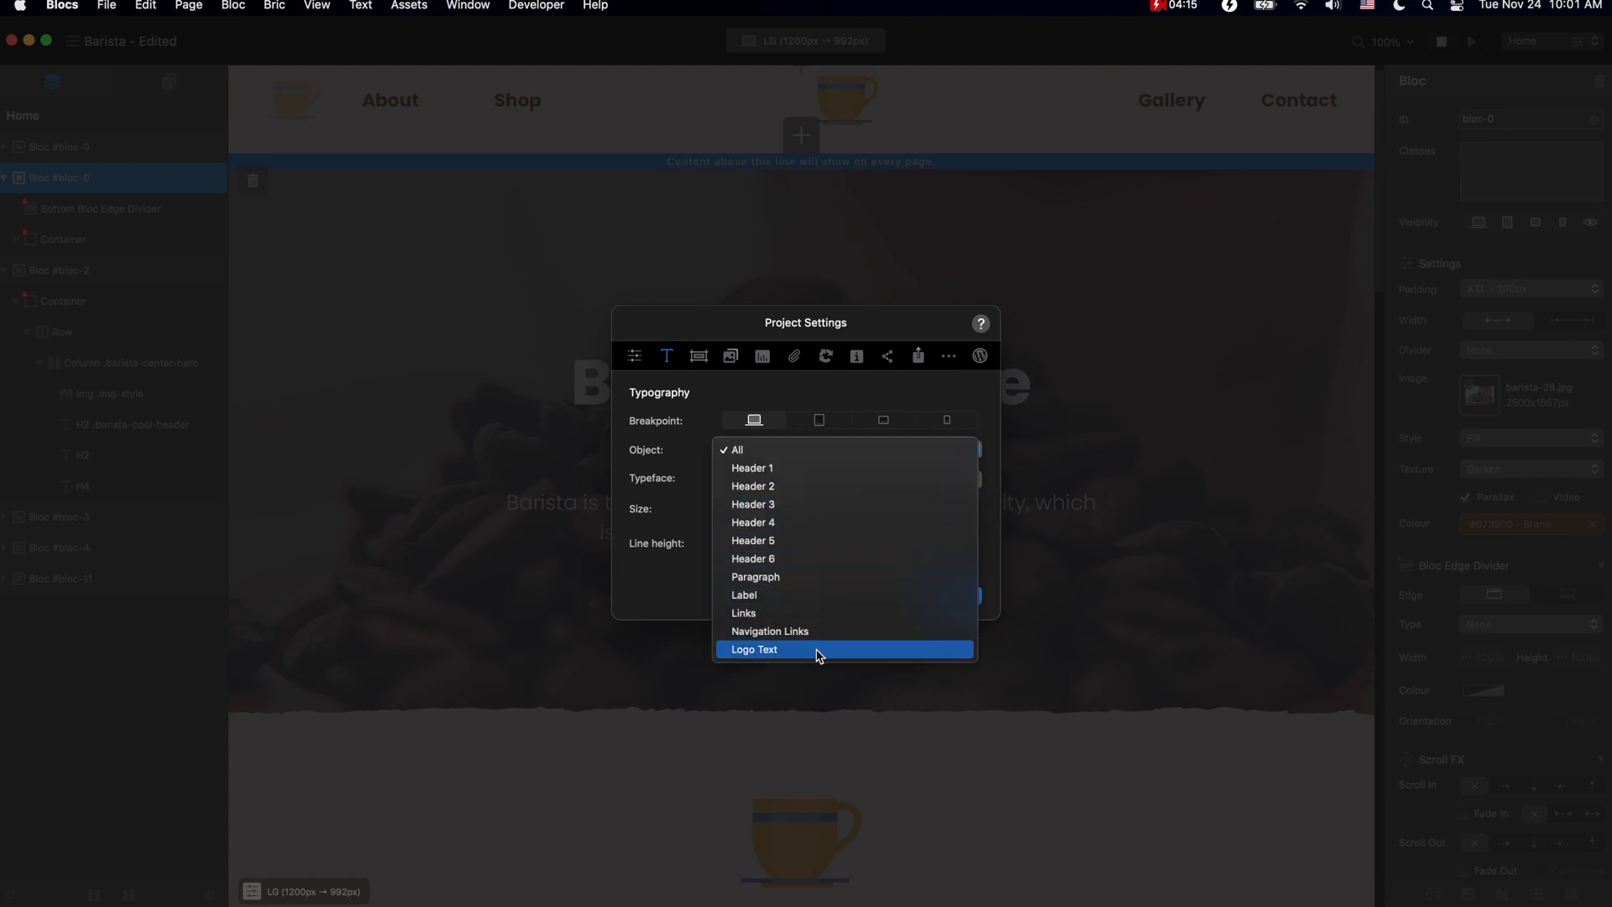
click(801, 403)
click(756, 508)
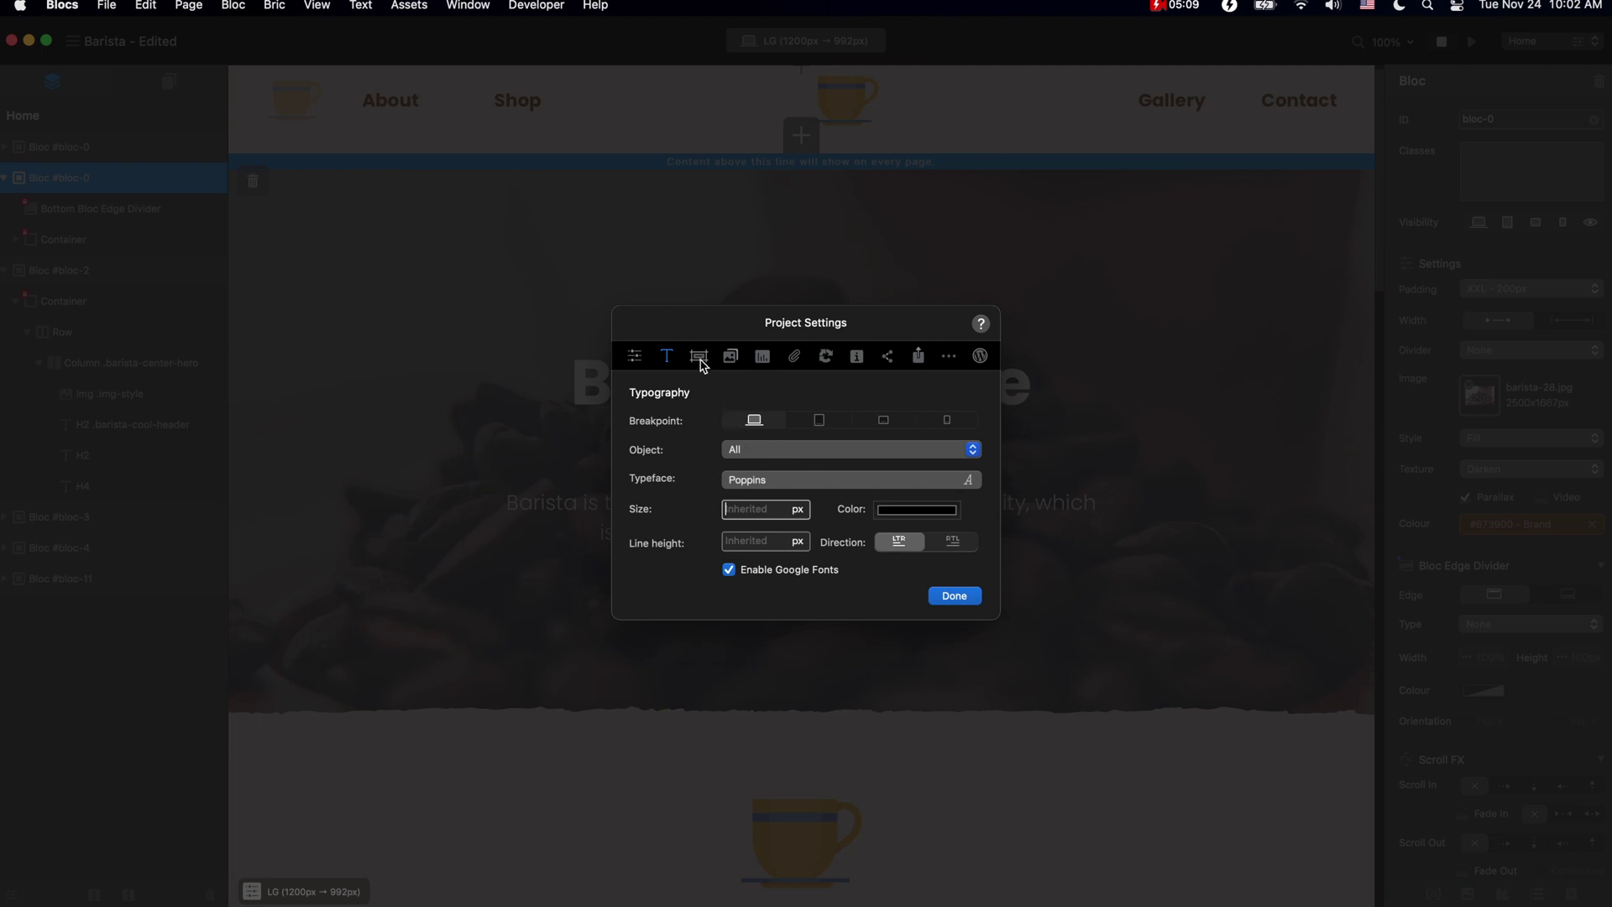
Review the Buttons and Images pages unchanged, then show the empty Analytics Tracking Code page.
click(700, 358)
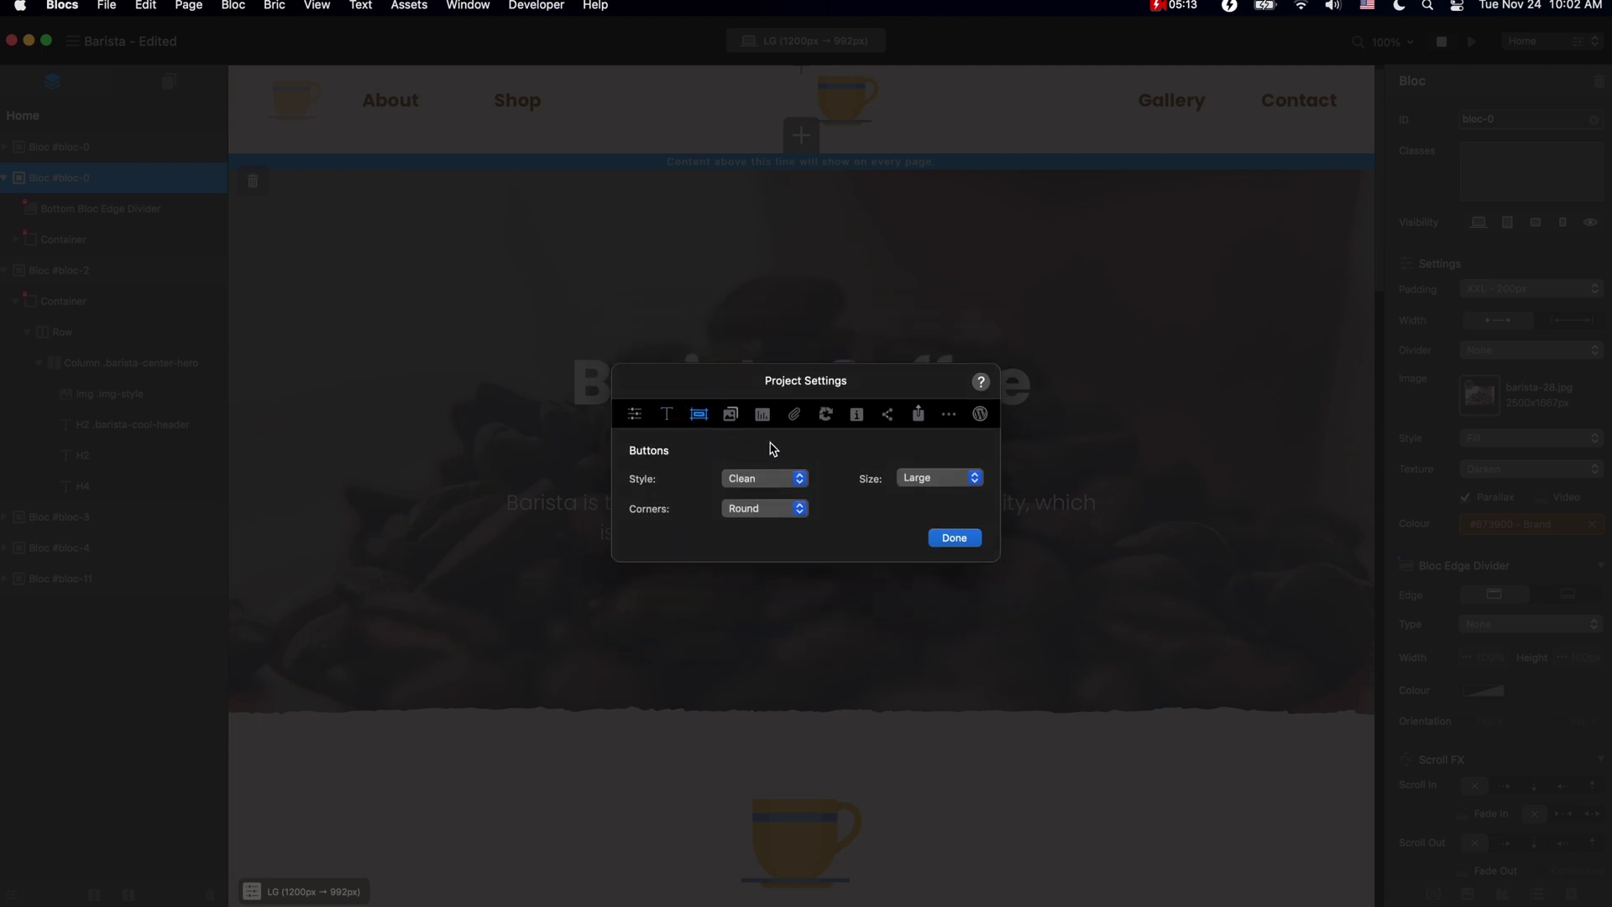
click(732, 416)
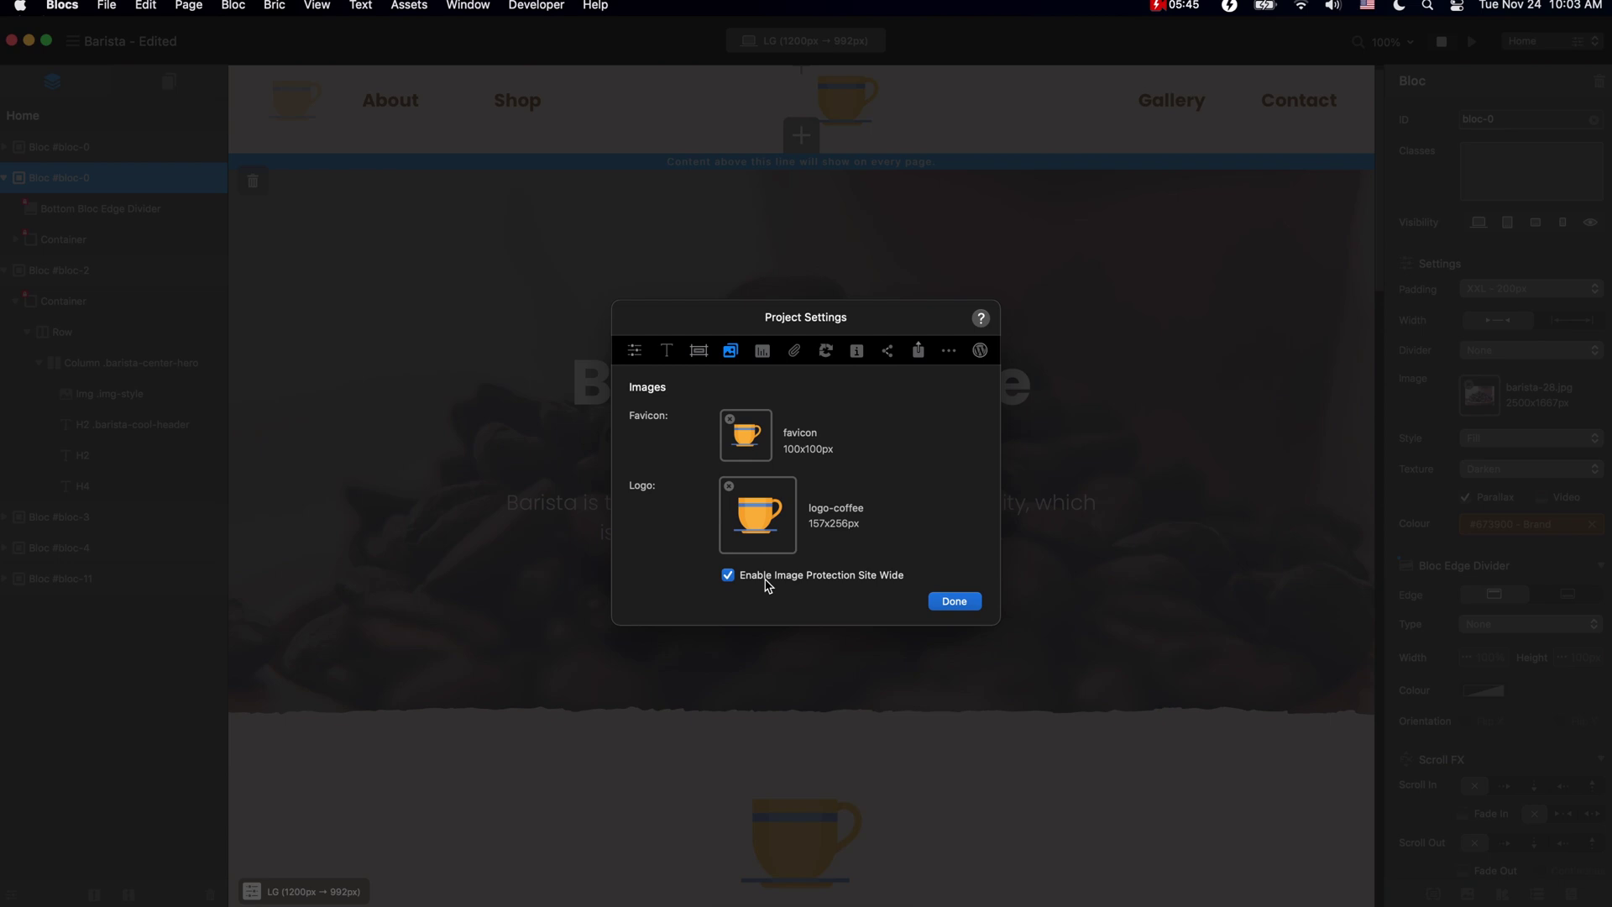
click(763, 351)
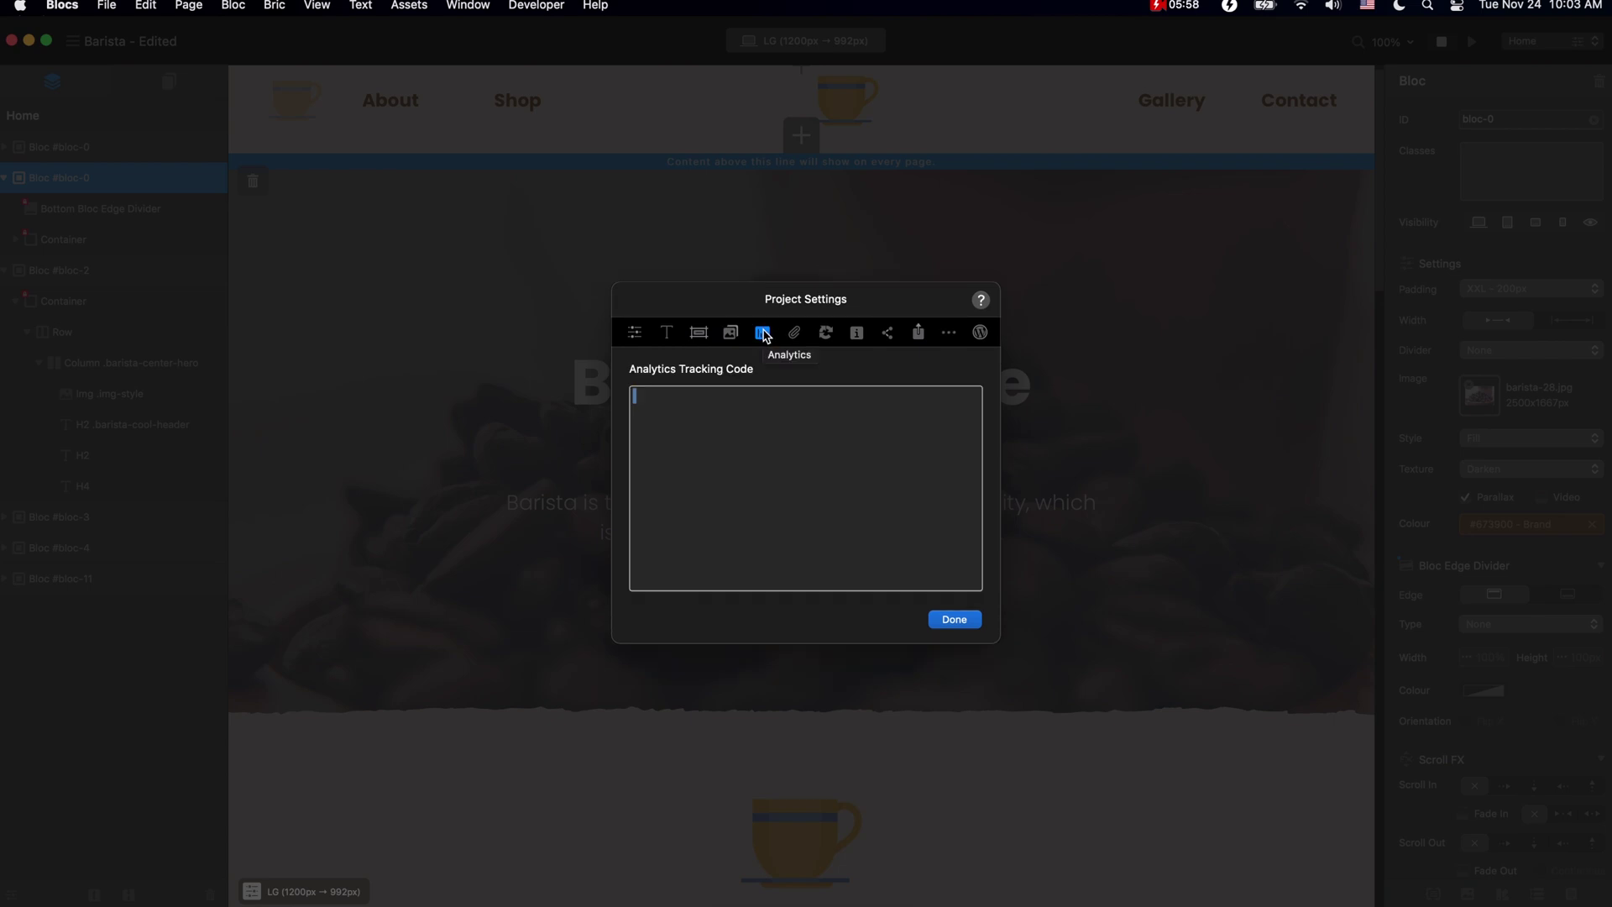
Show the empty Project Attachments page supporting JS, CSS, JSON and folders.
click(796, 336)
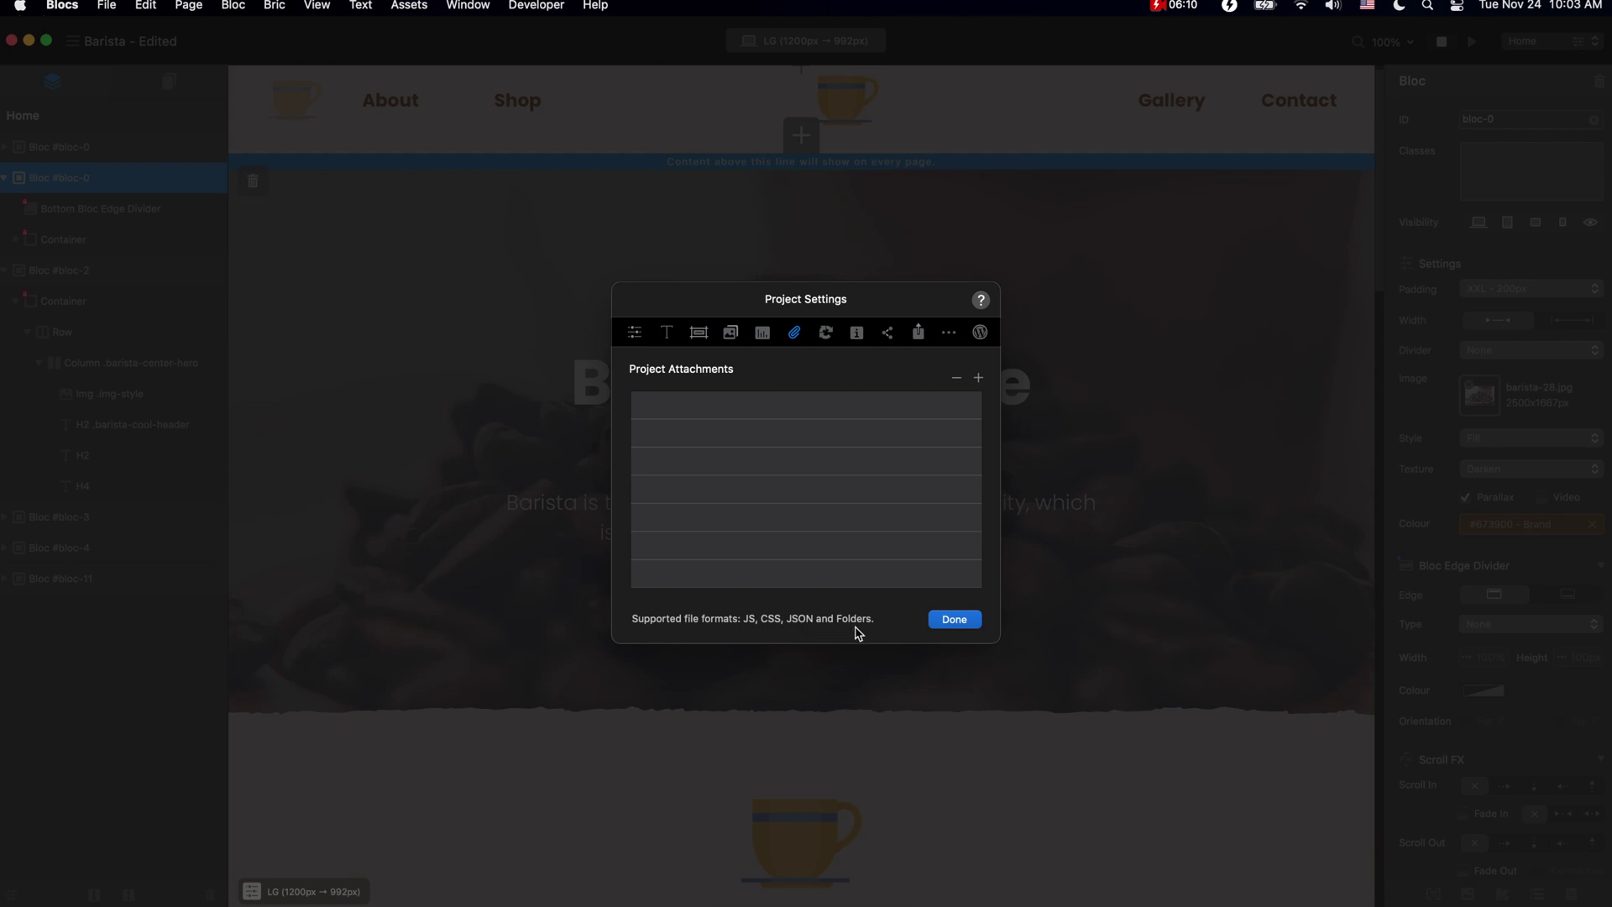
Open the Form ReCapture page and check the empty Site Key and Secret Key fields.
click(827, 333)
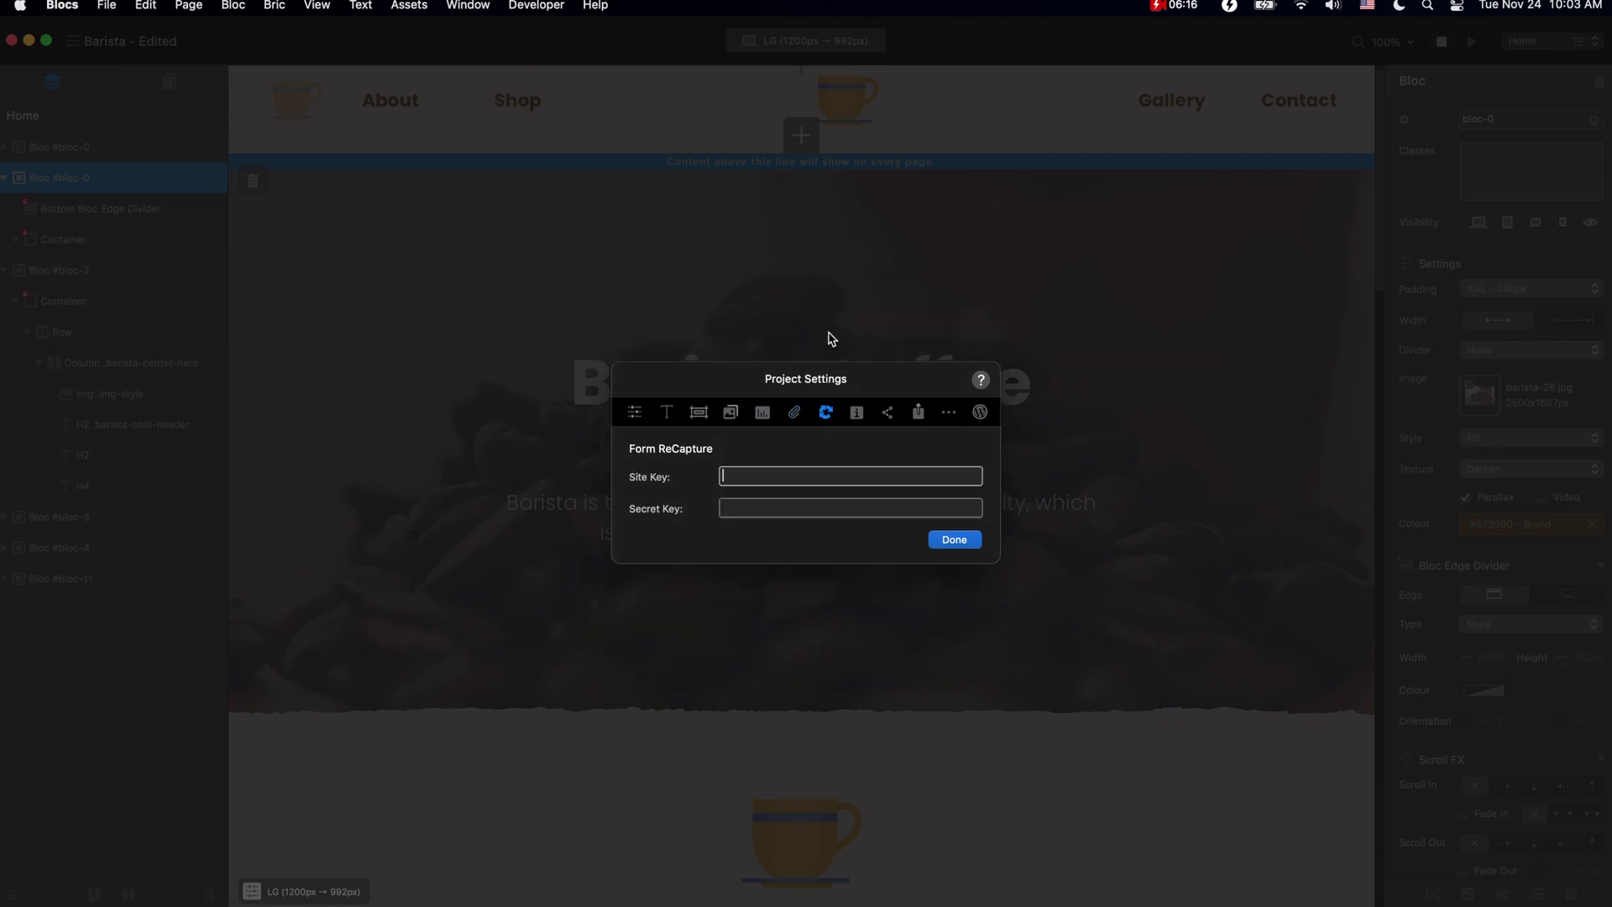
click(789, 472)
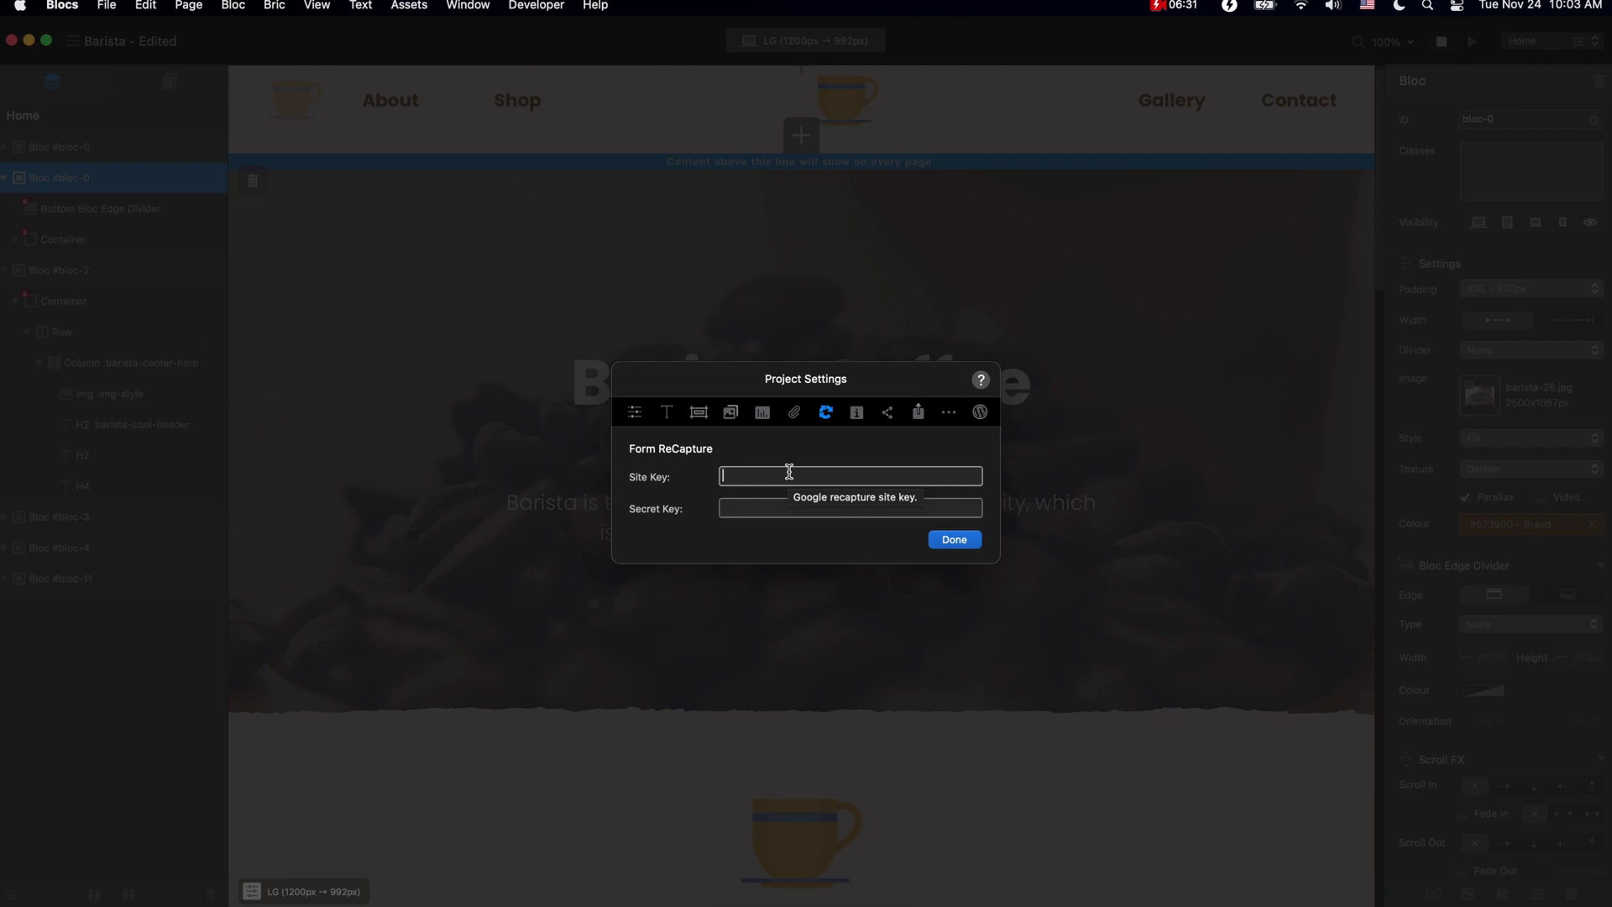
click(813, 504)
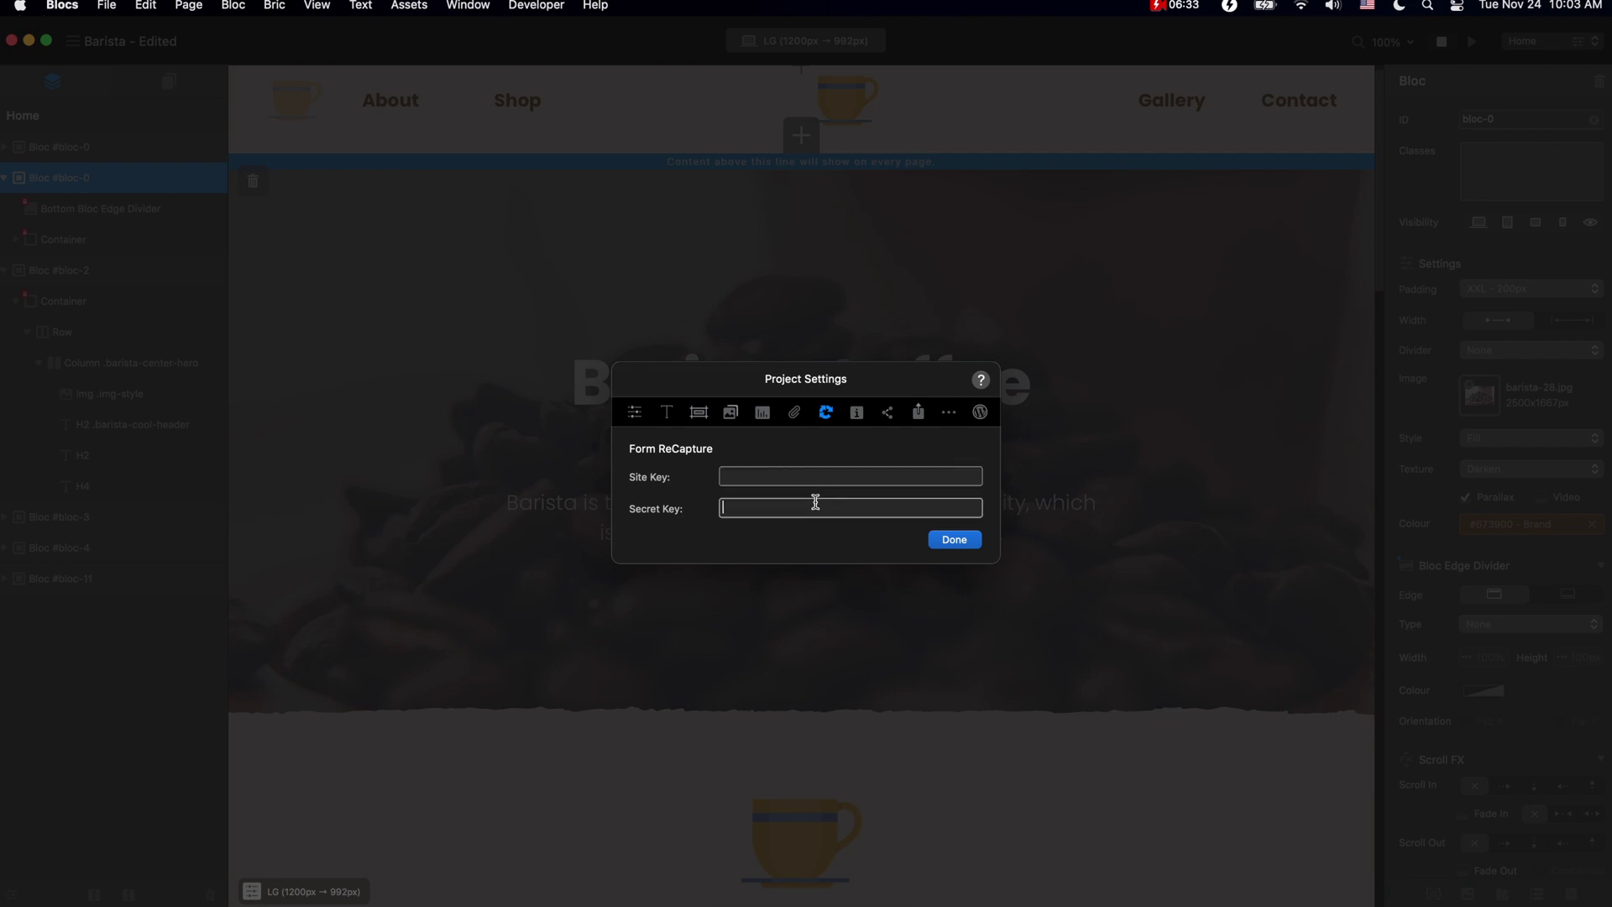
click(820, 473)
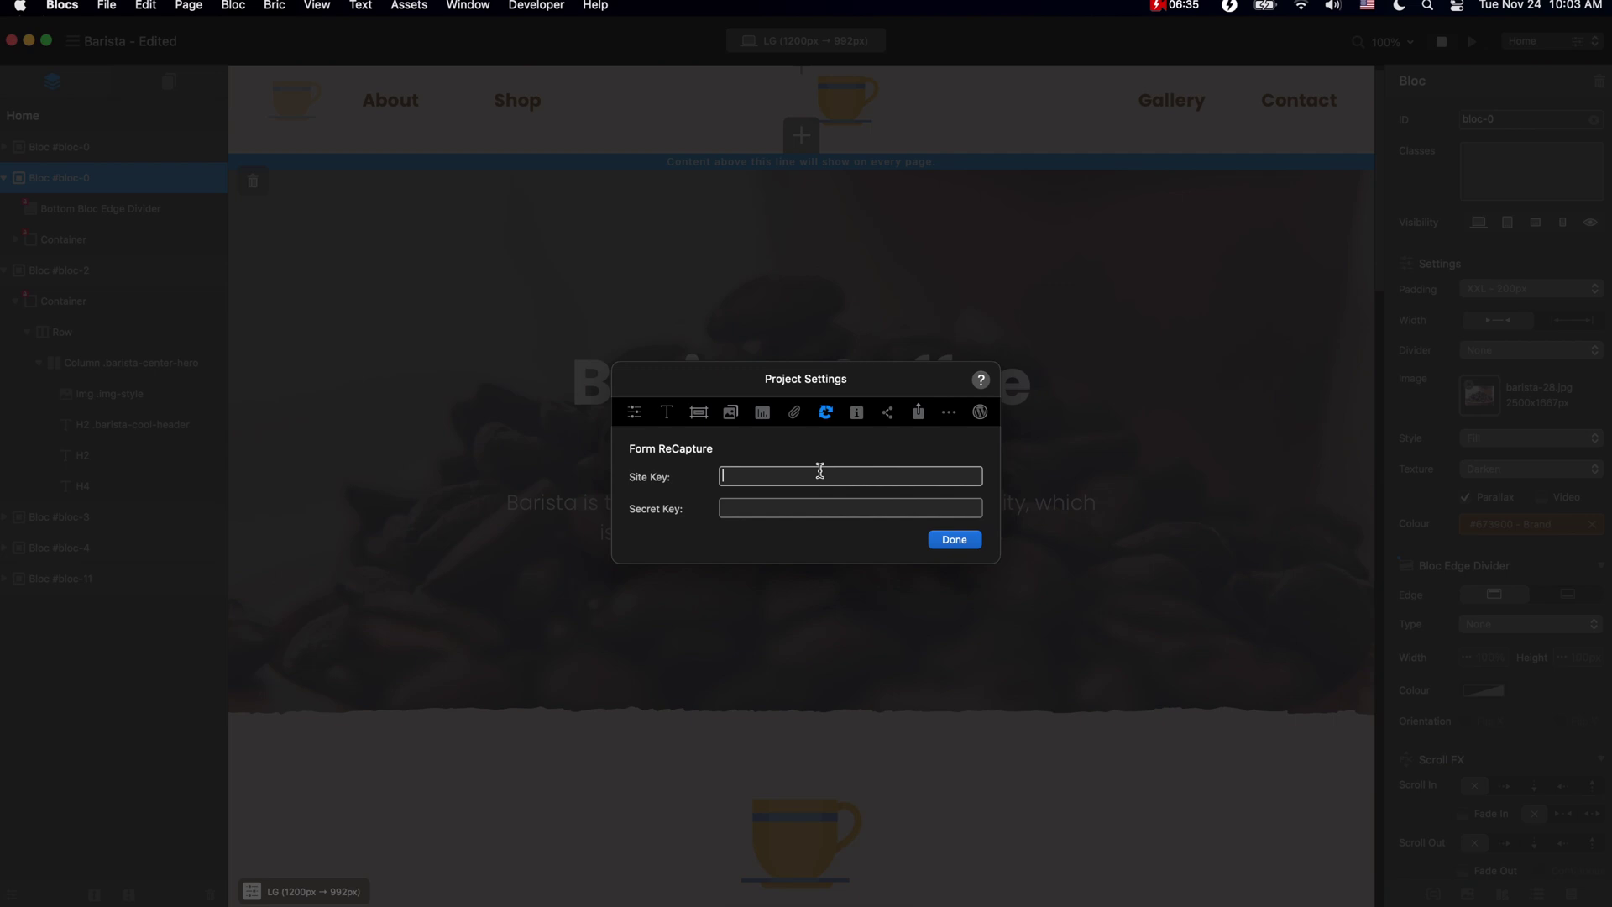
Review the Details and Social pages, then show the Export Settings page.
click(858, 414)
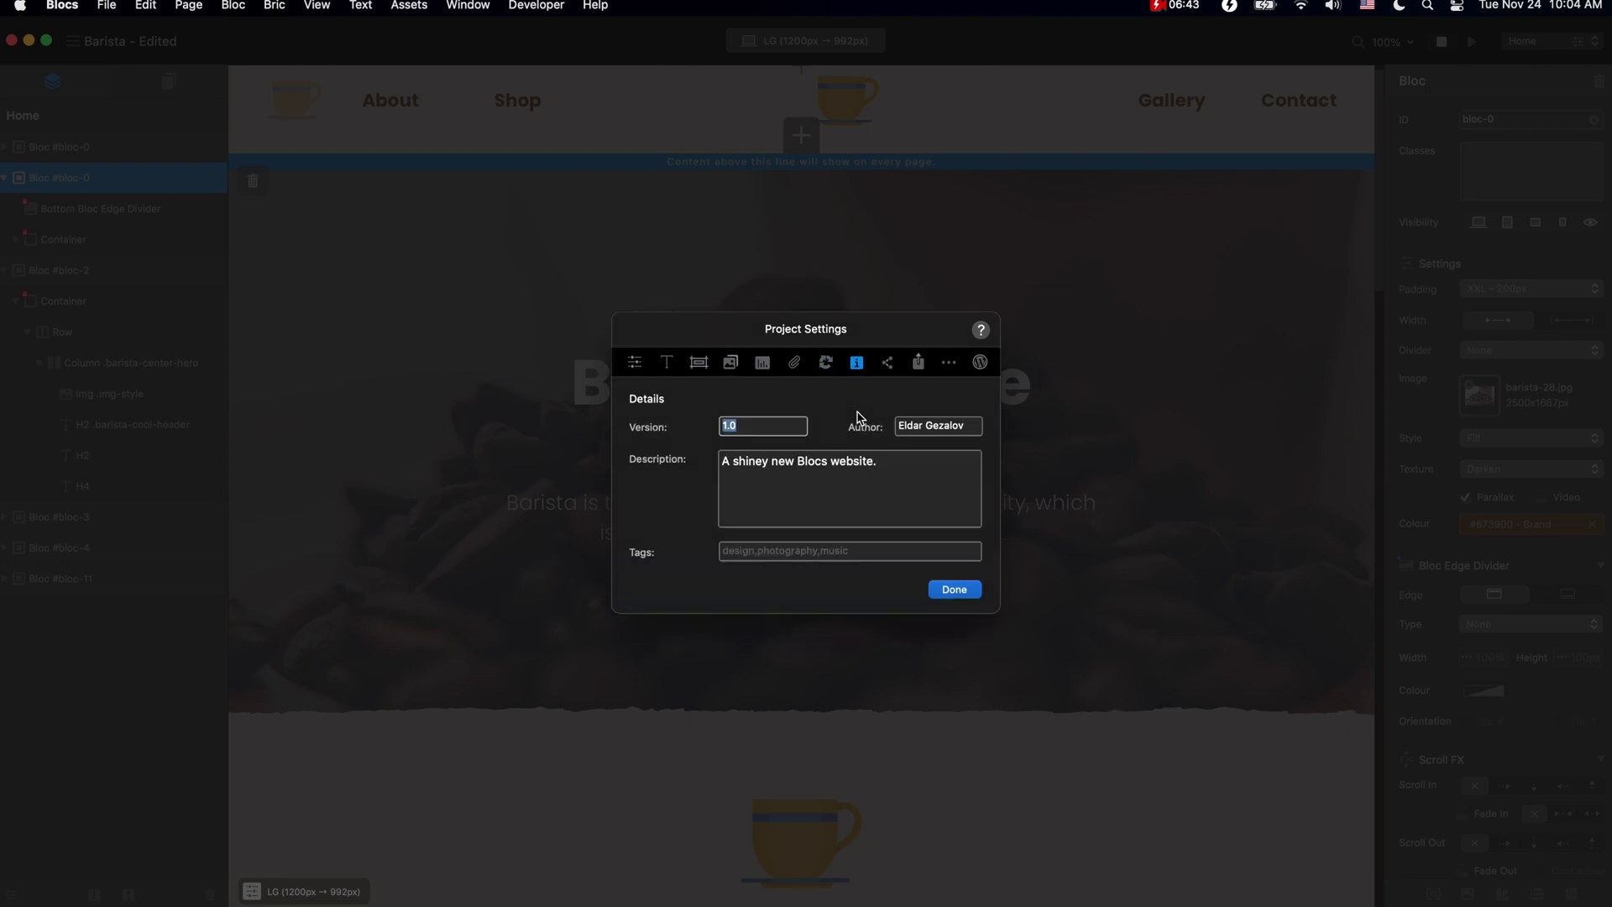
click(888, 364)
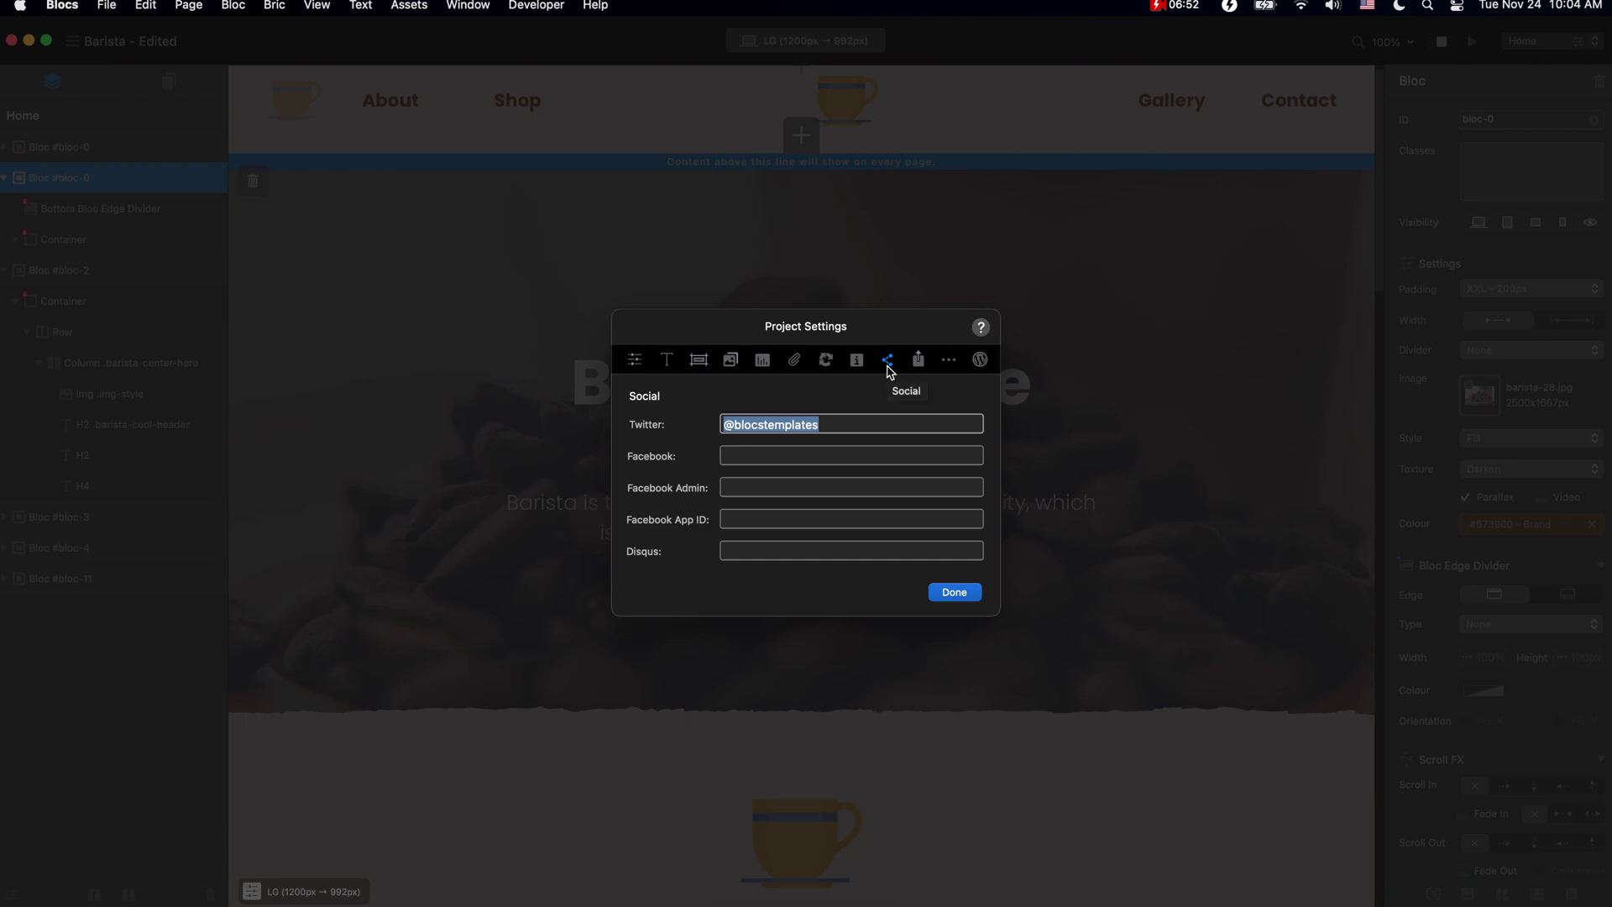
click(920, 363)
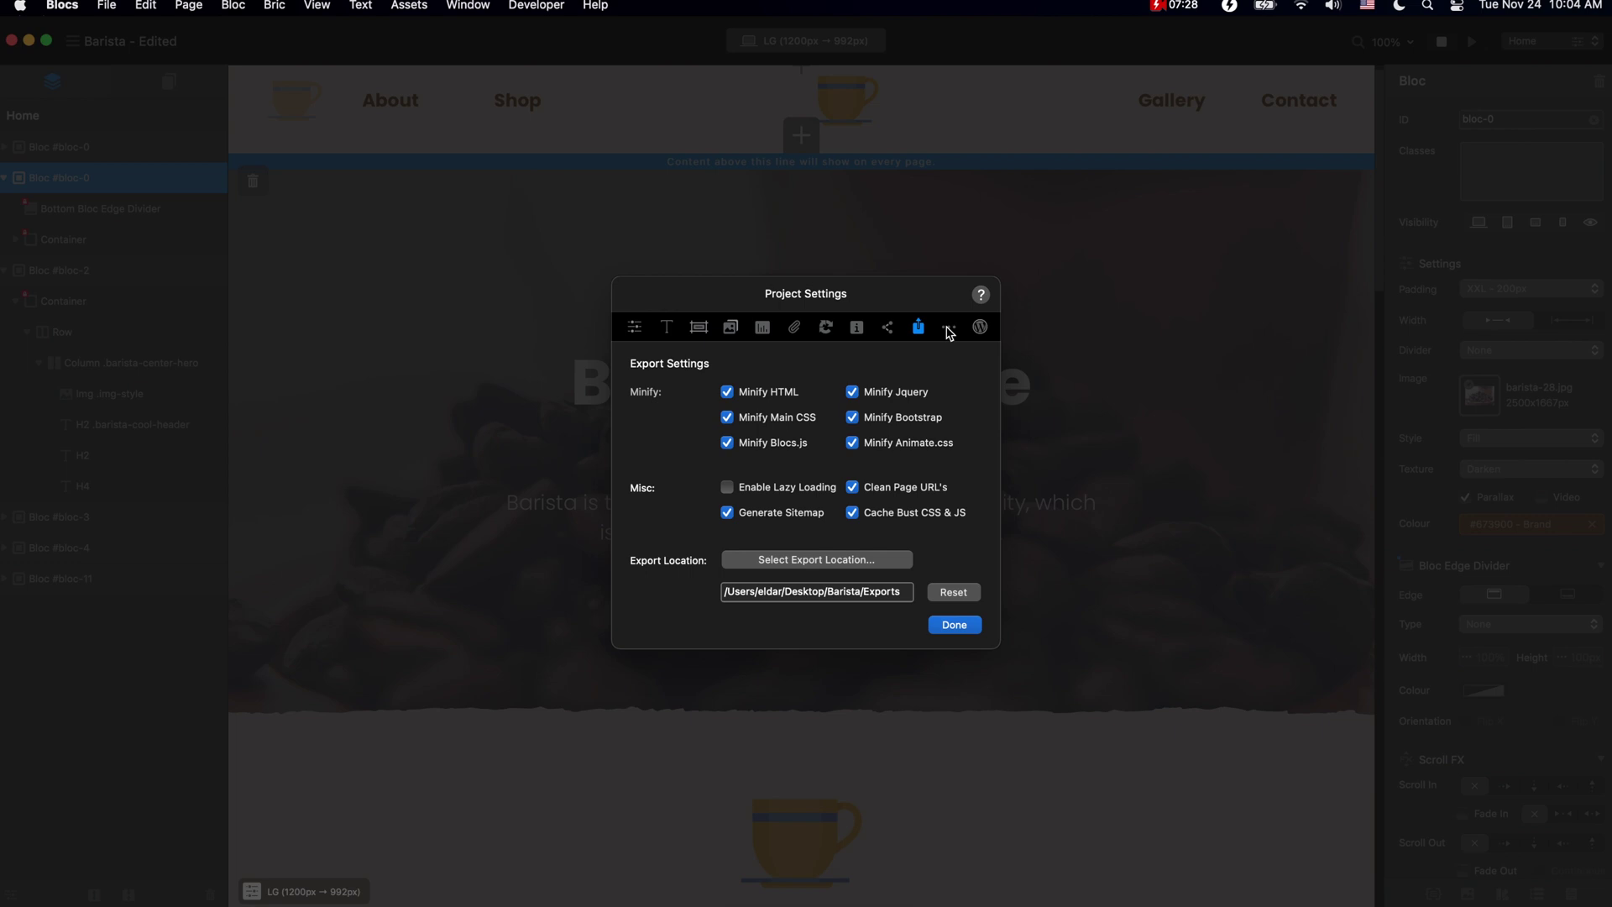
On the Misc page, set the preloader type to Gears while leaving the preloader disabled.
click(948, 331)
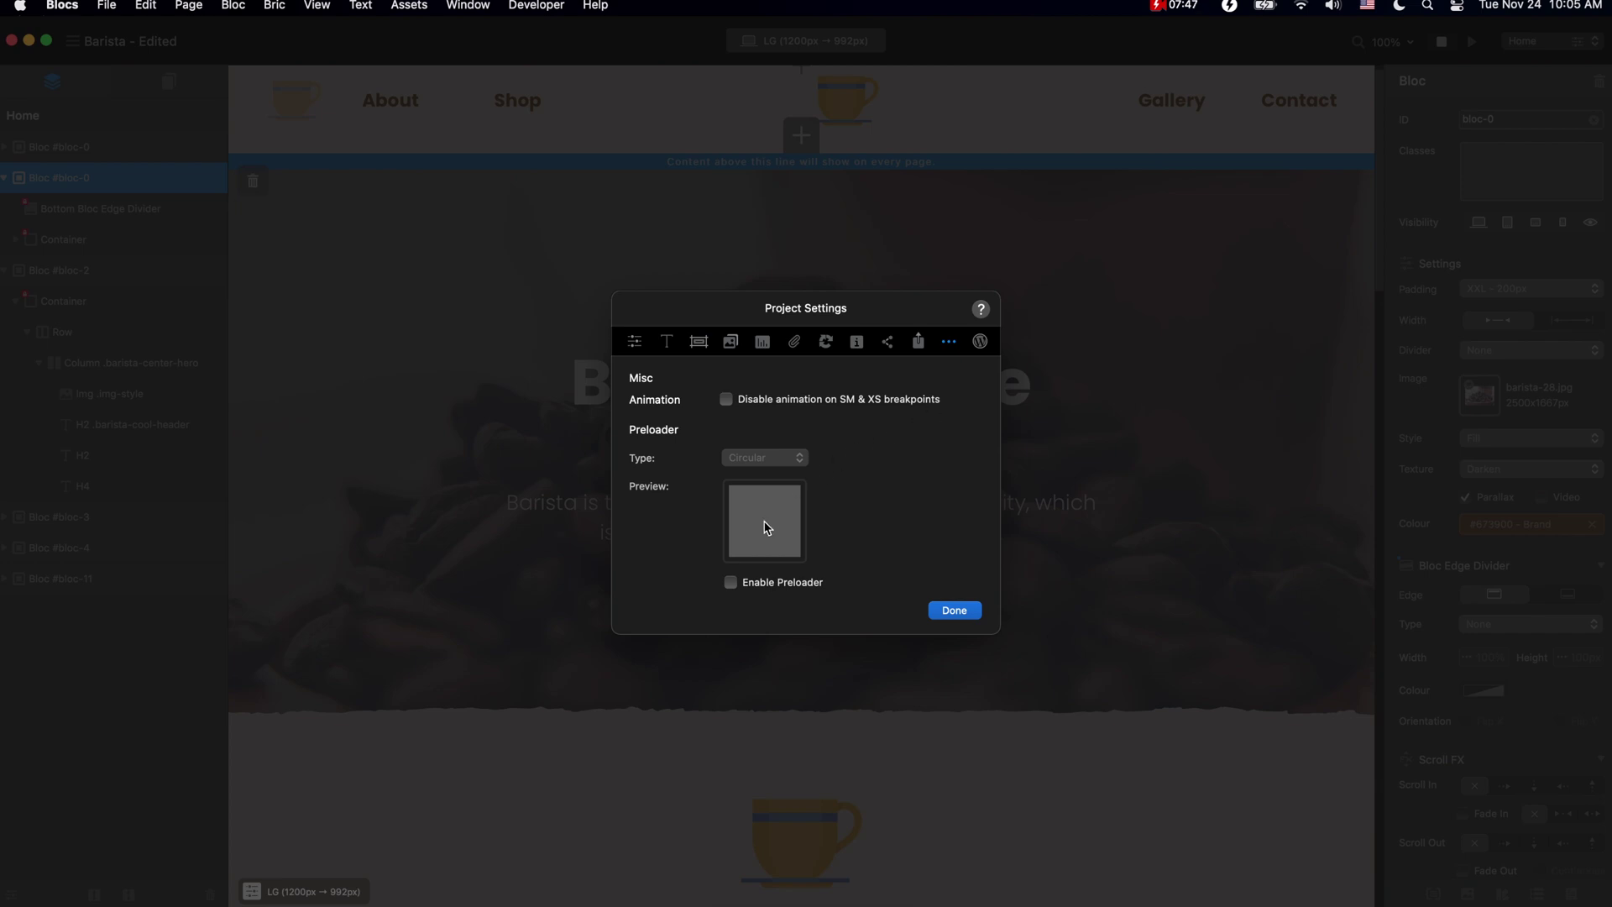
click(731, 583)
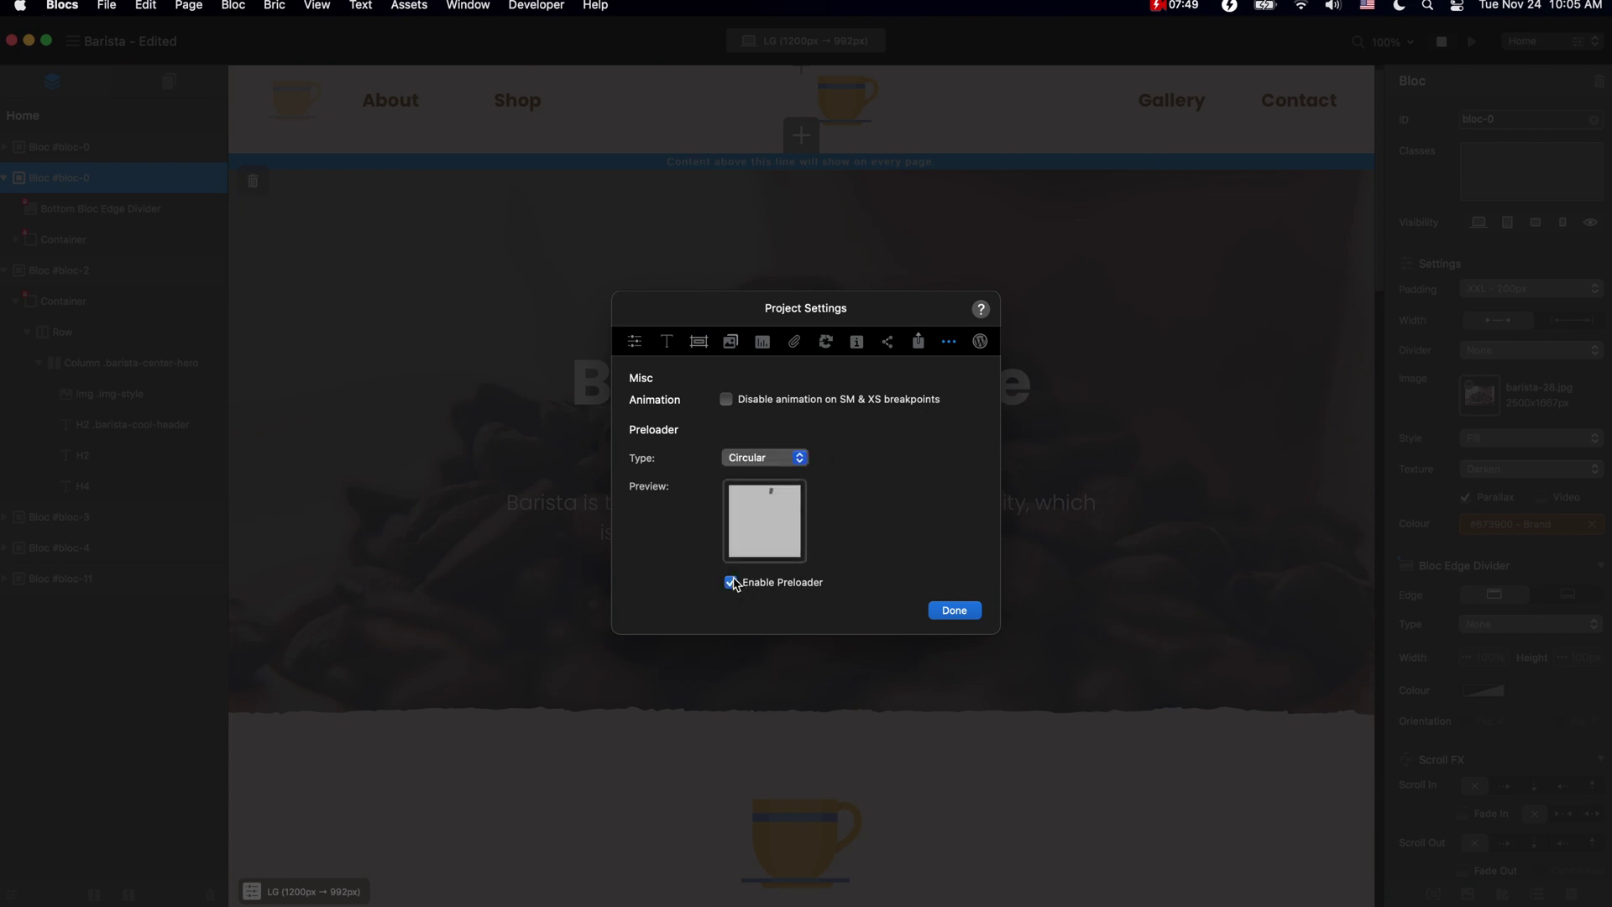
click(764, 459)
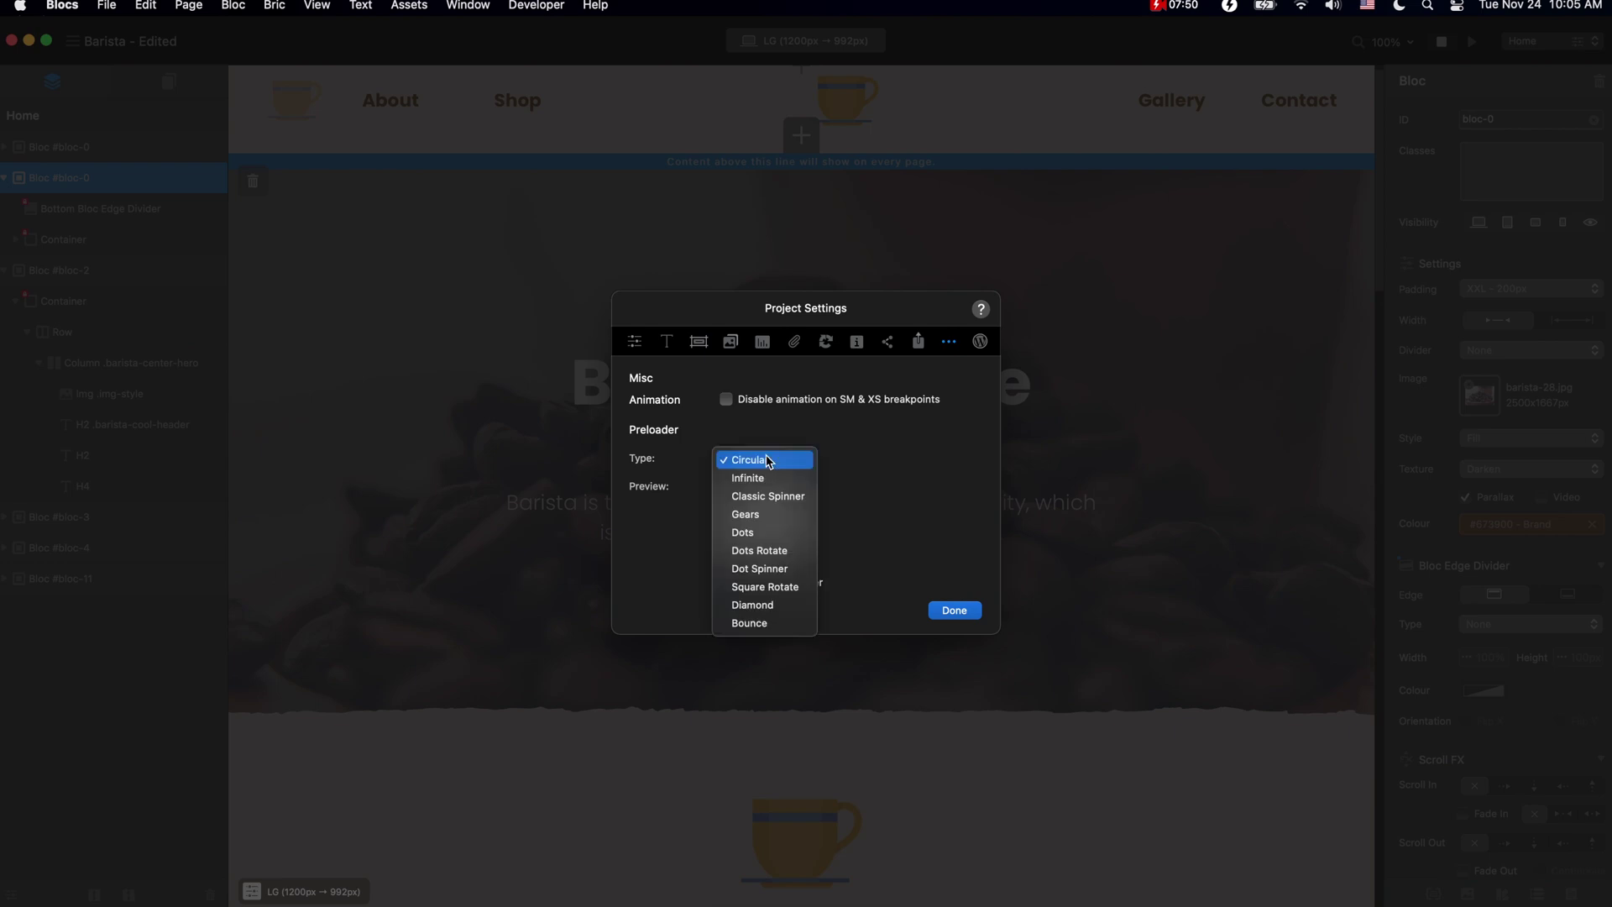
click(770, 516)
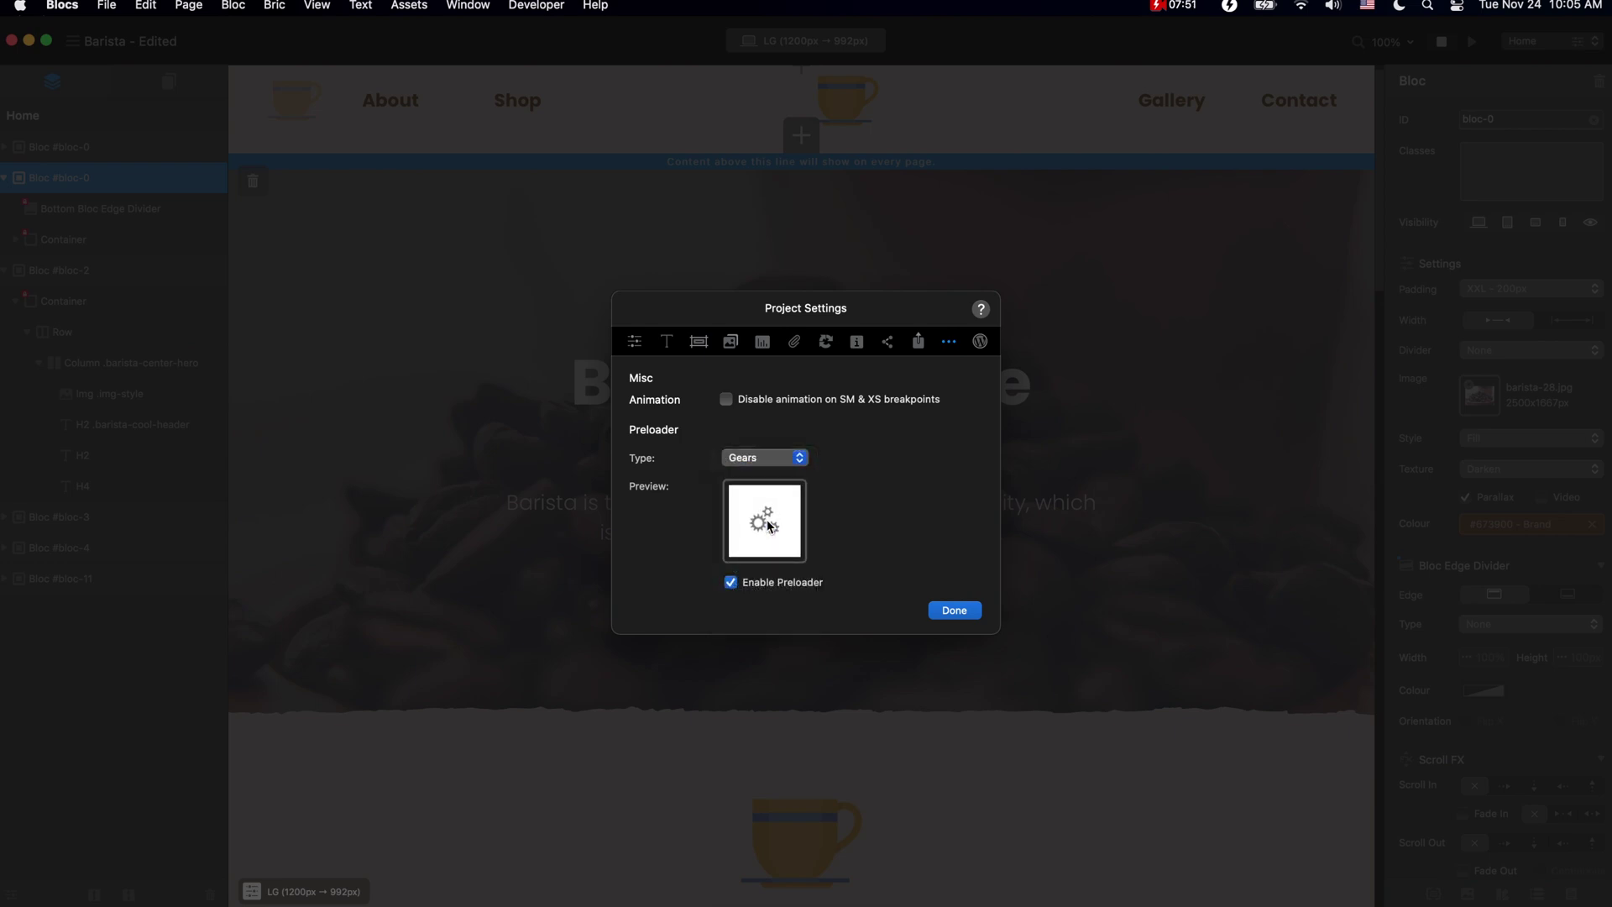
click(731, 583)
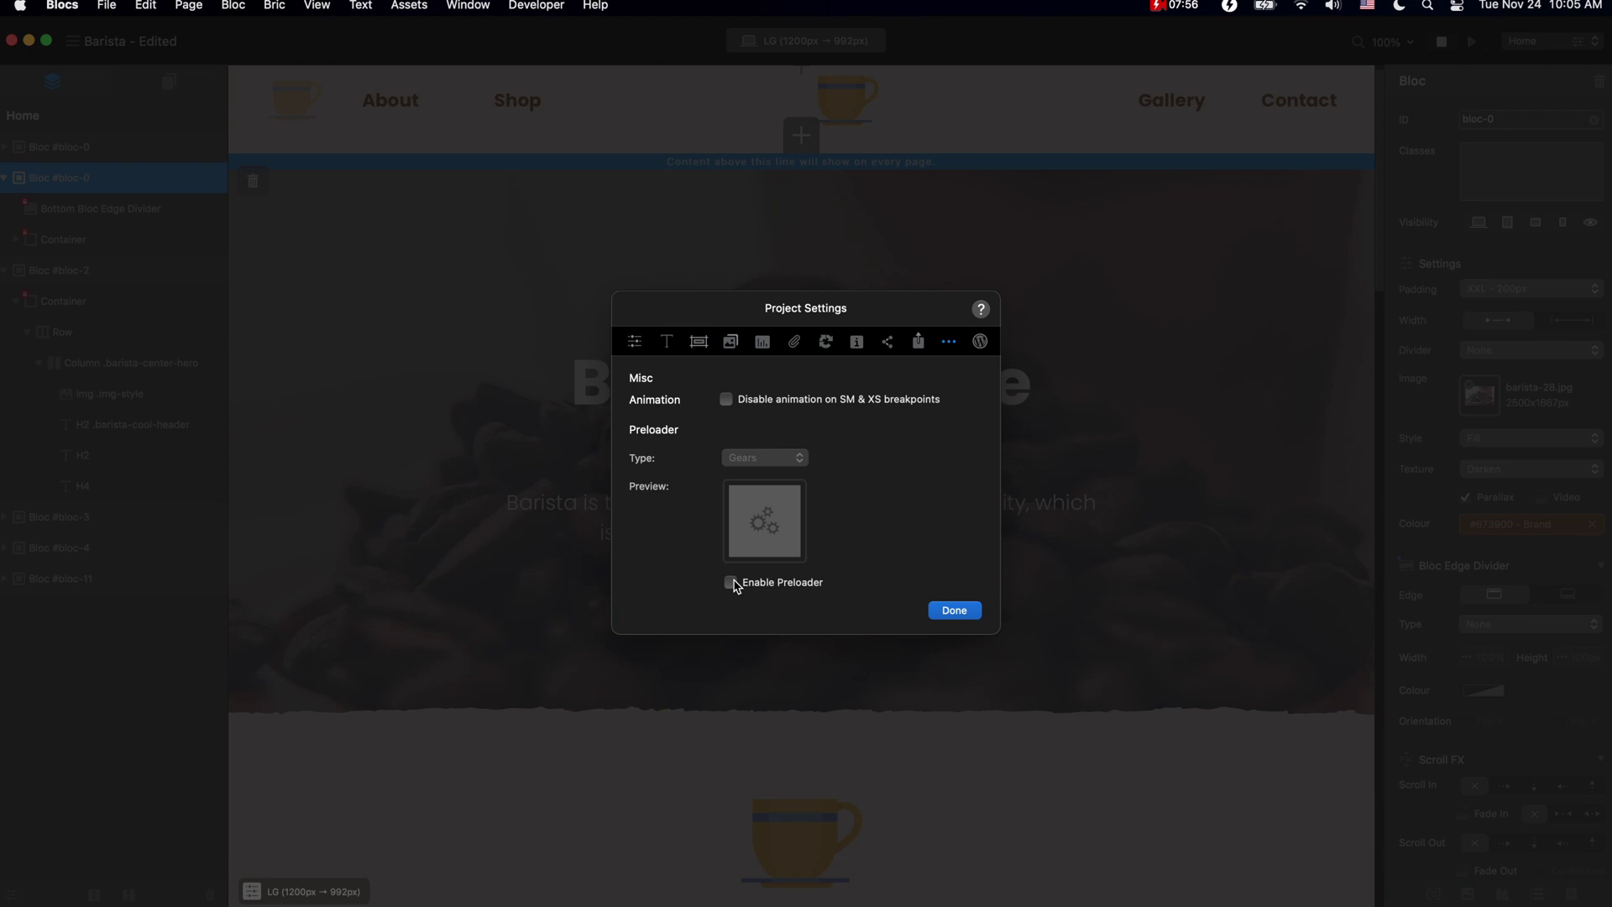
View the WordPress options, then close Project Settings with Done.
click(981, 341)
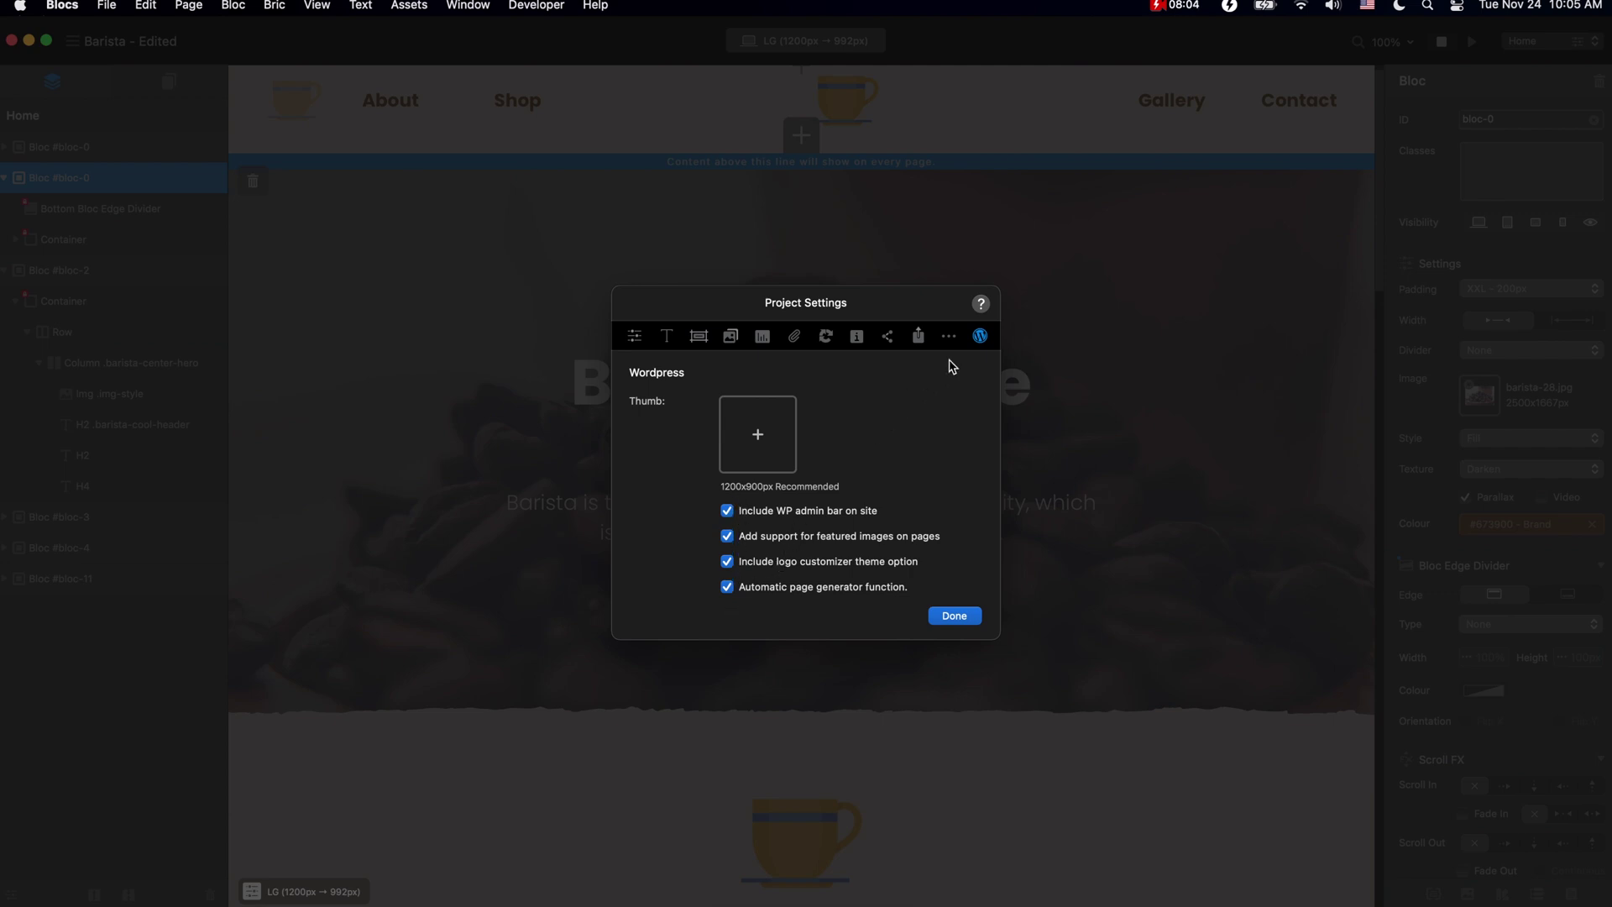
click(953, 620)
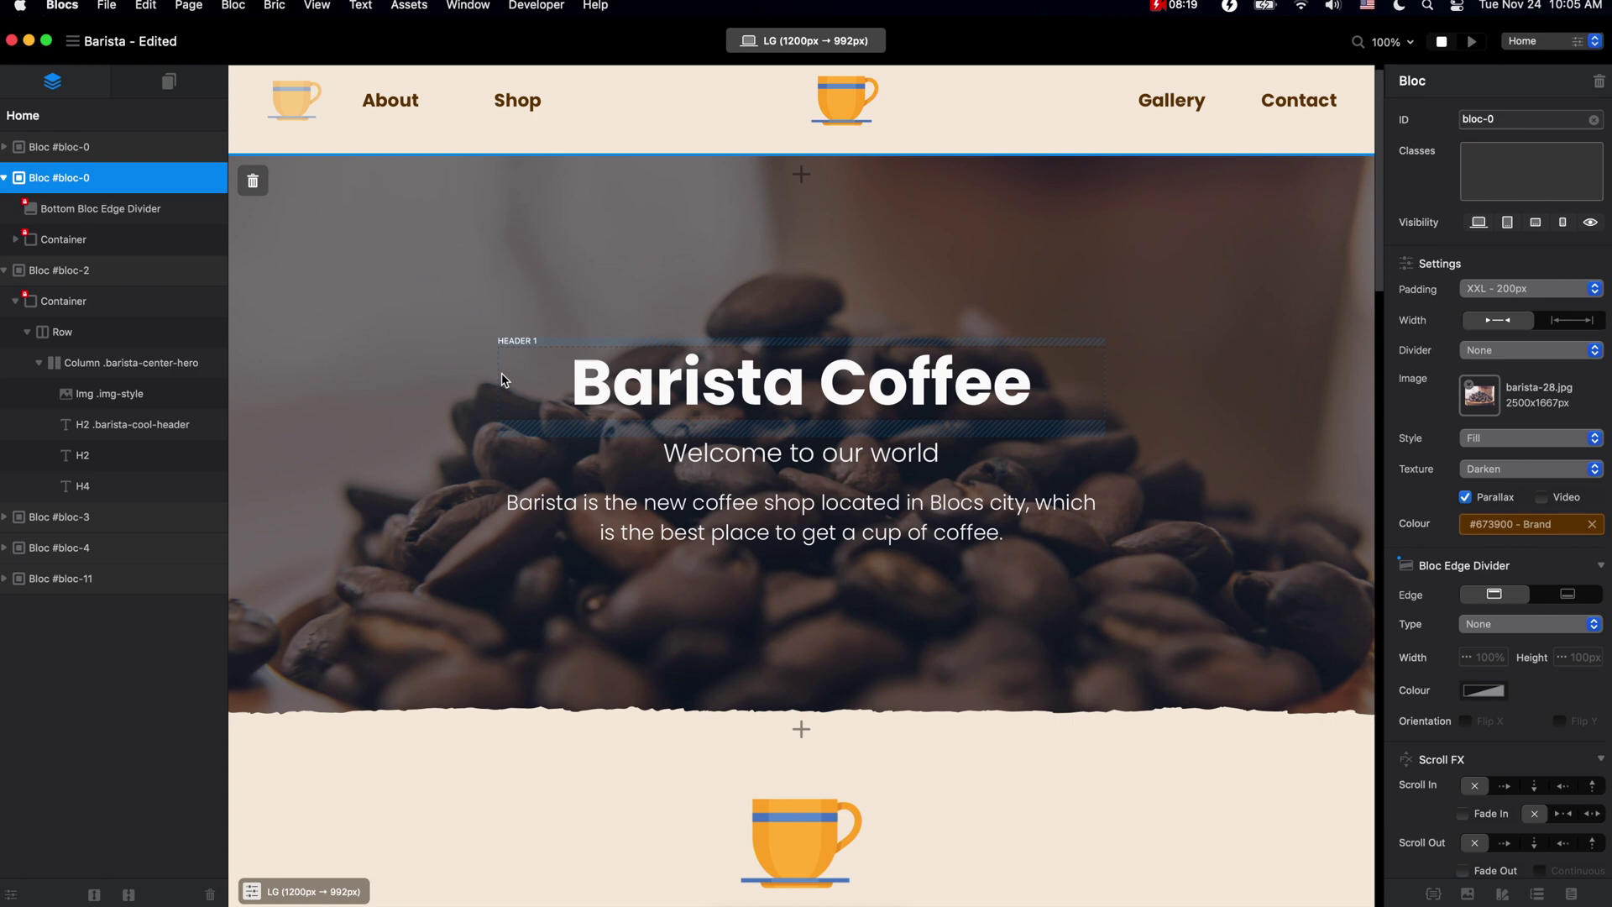
Show the Pages sidebar with Home, about and shop thumbnails, checking the about page options and Page menu.
click(171, 82)
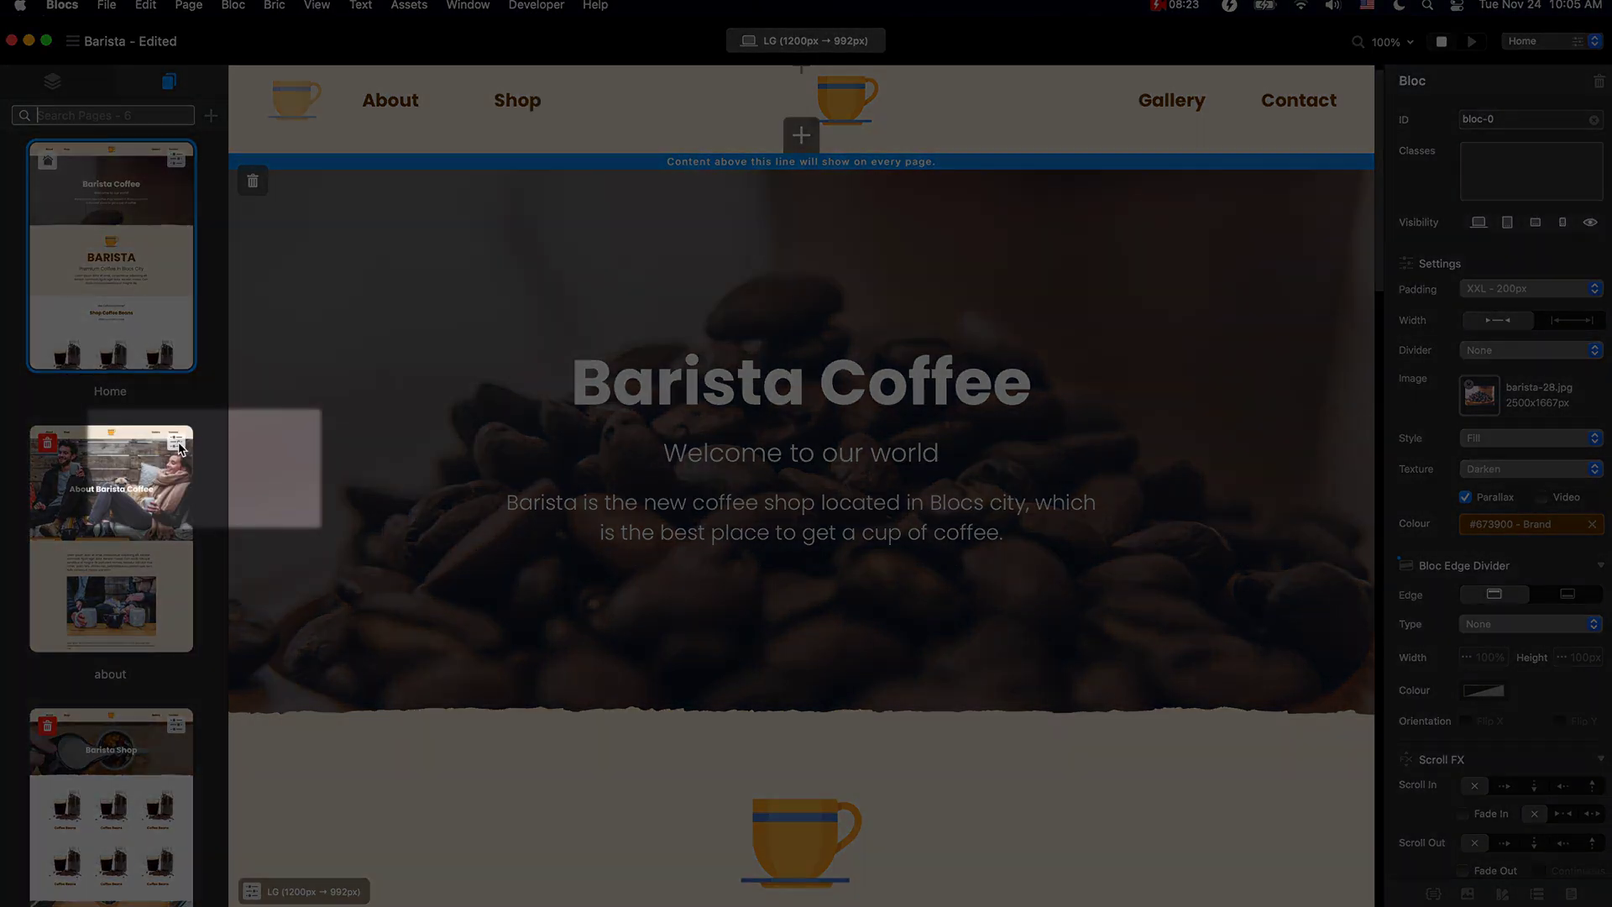
click(175, 441)
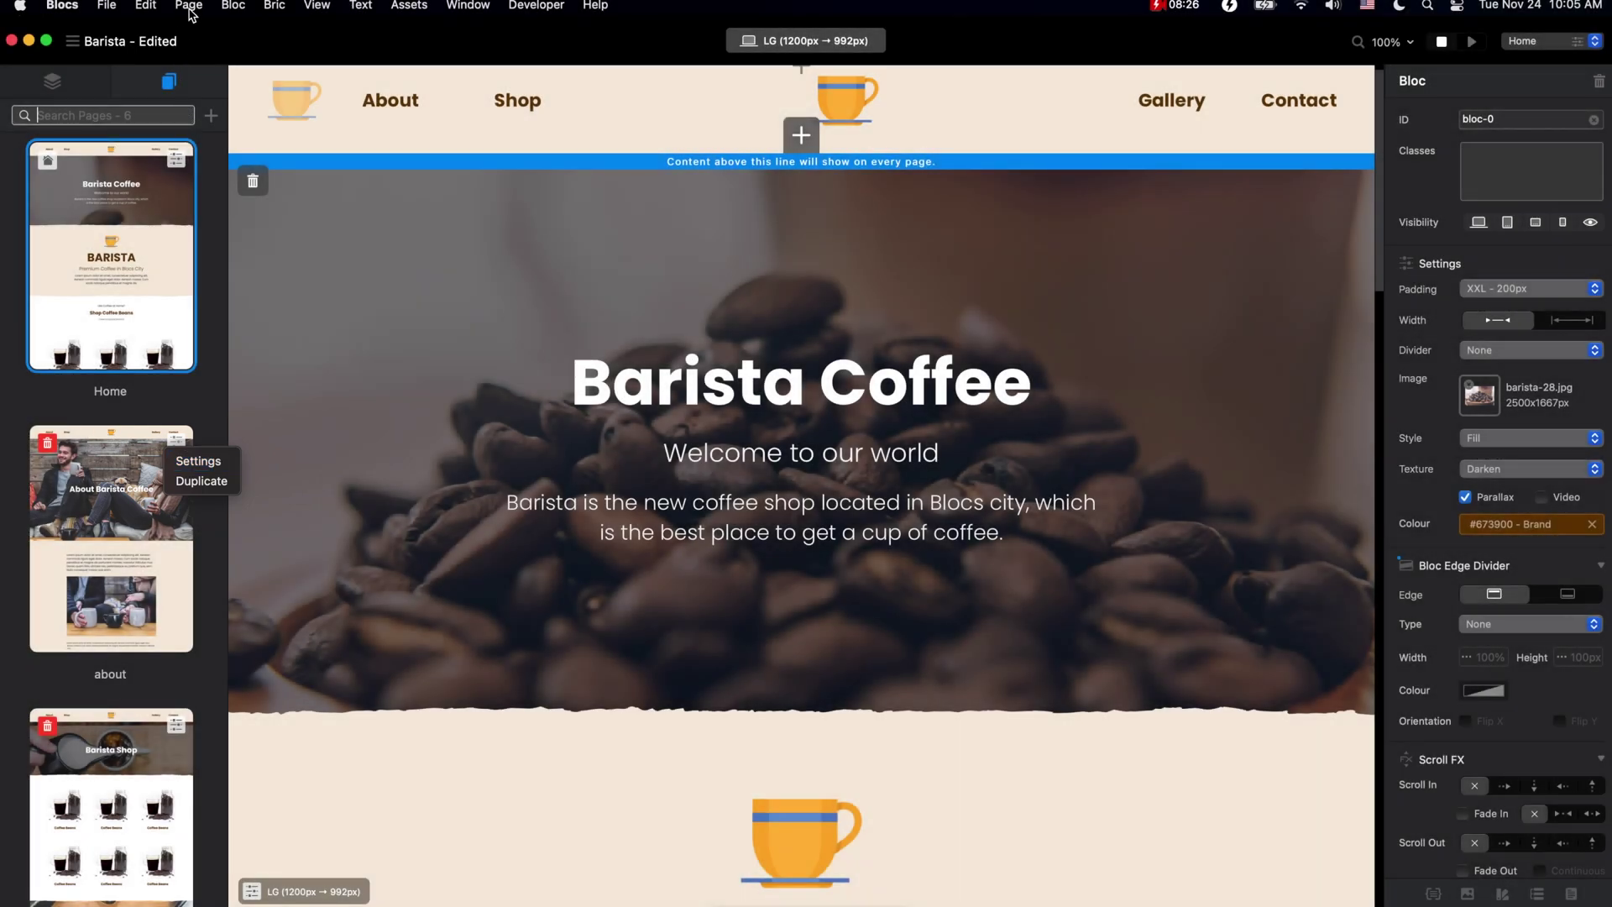
click(192, 12)
click(192, 8)
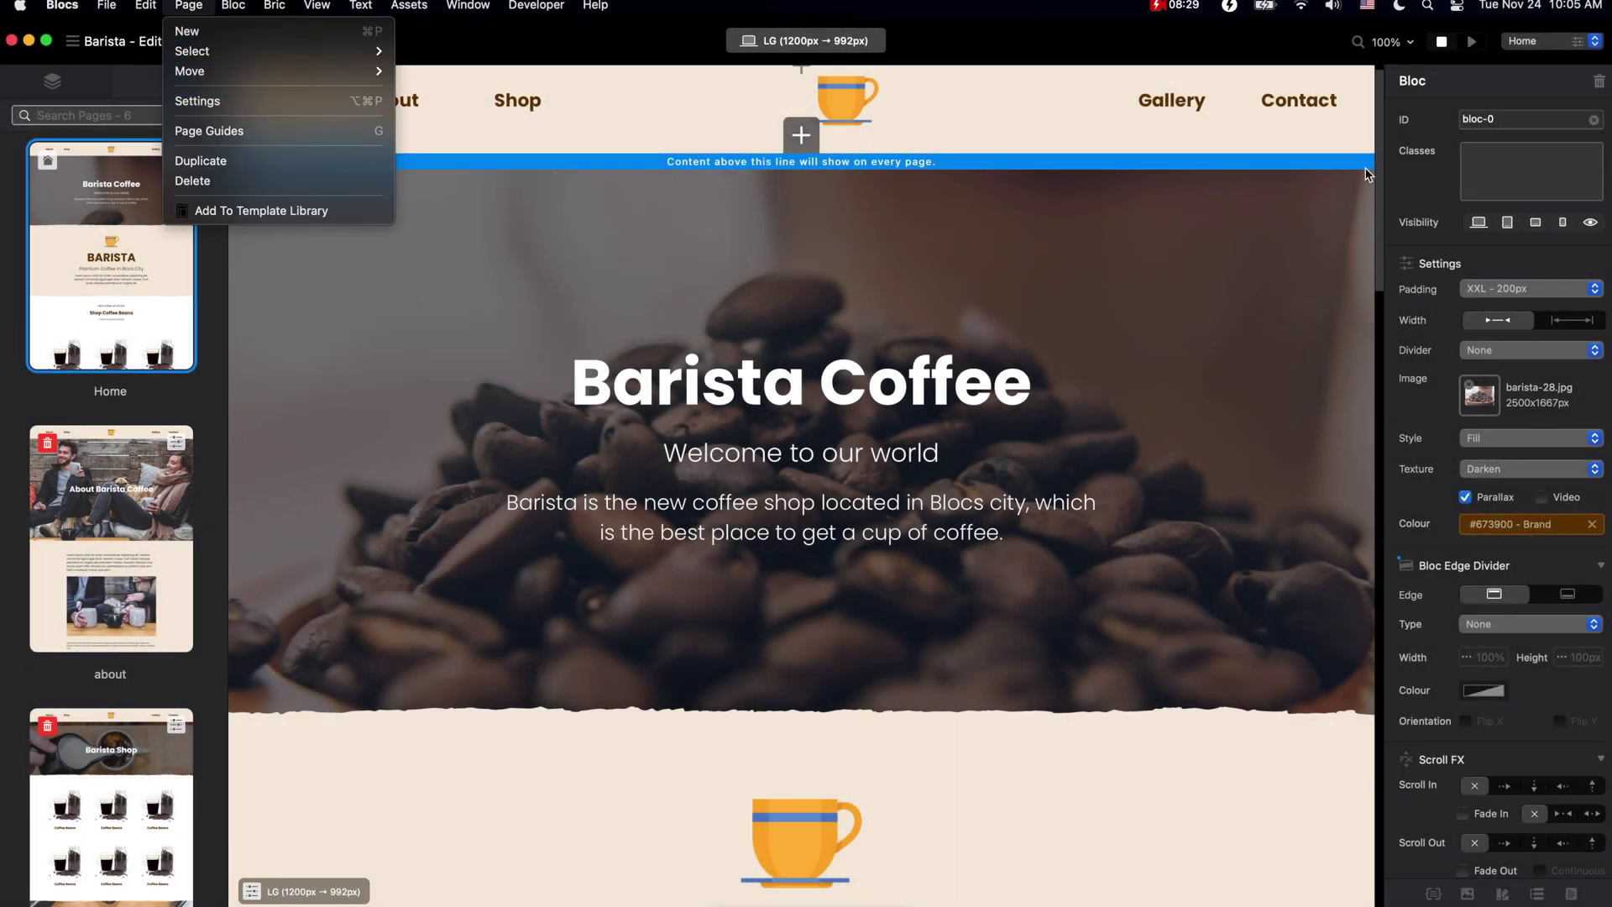
click(1581, 46)
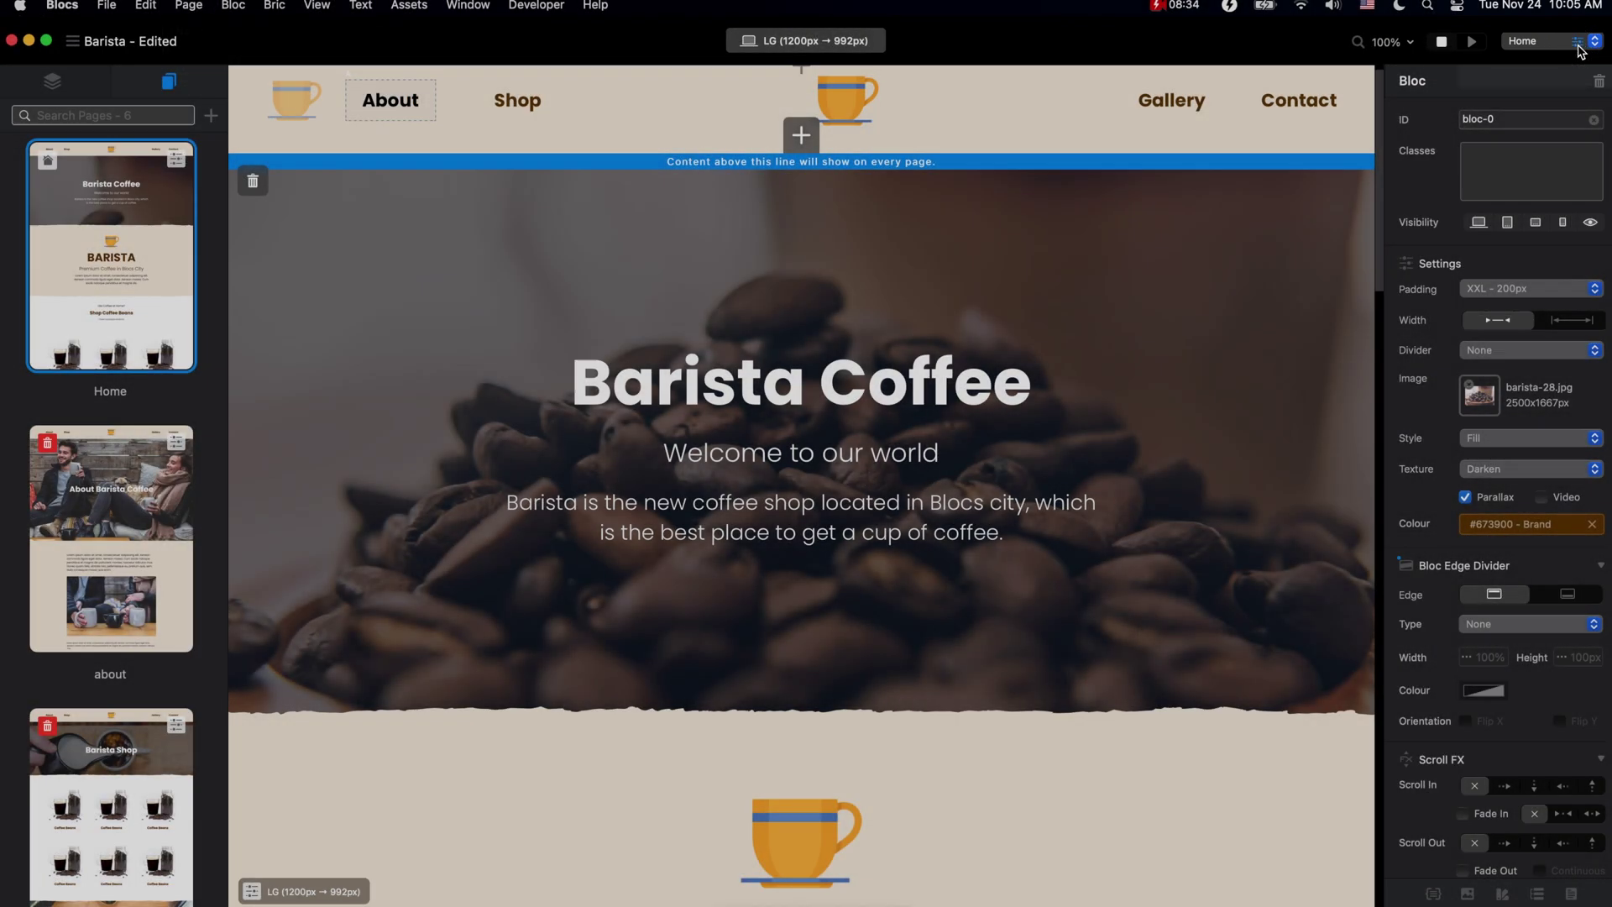
Bring up the Home page's Page Settings and confirm its file type stays HTML.
click(1580, 42)
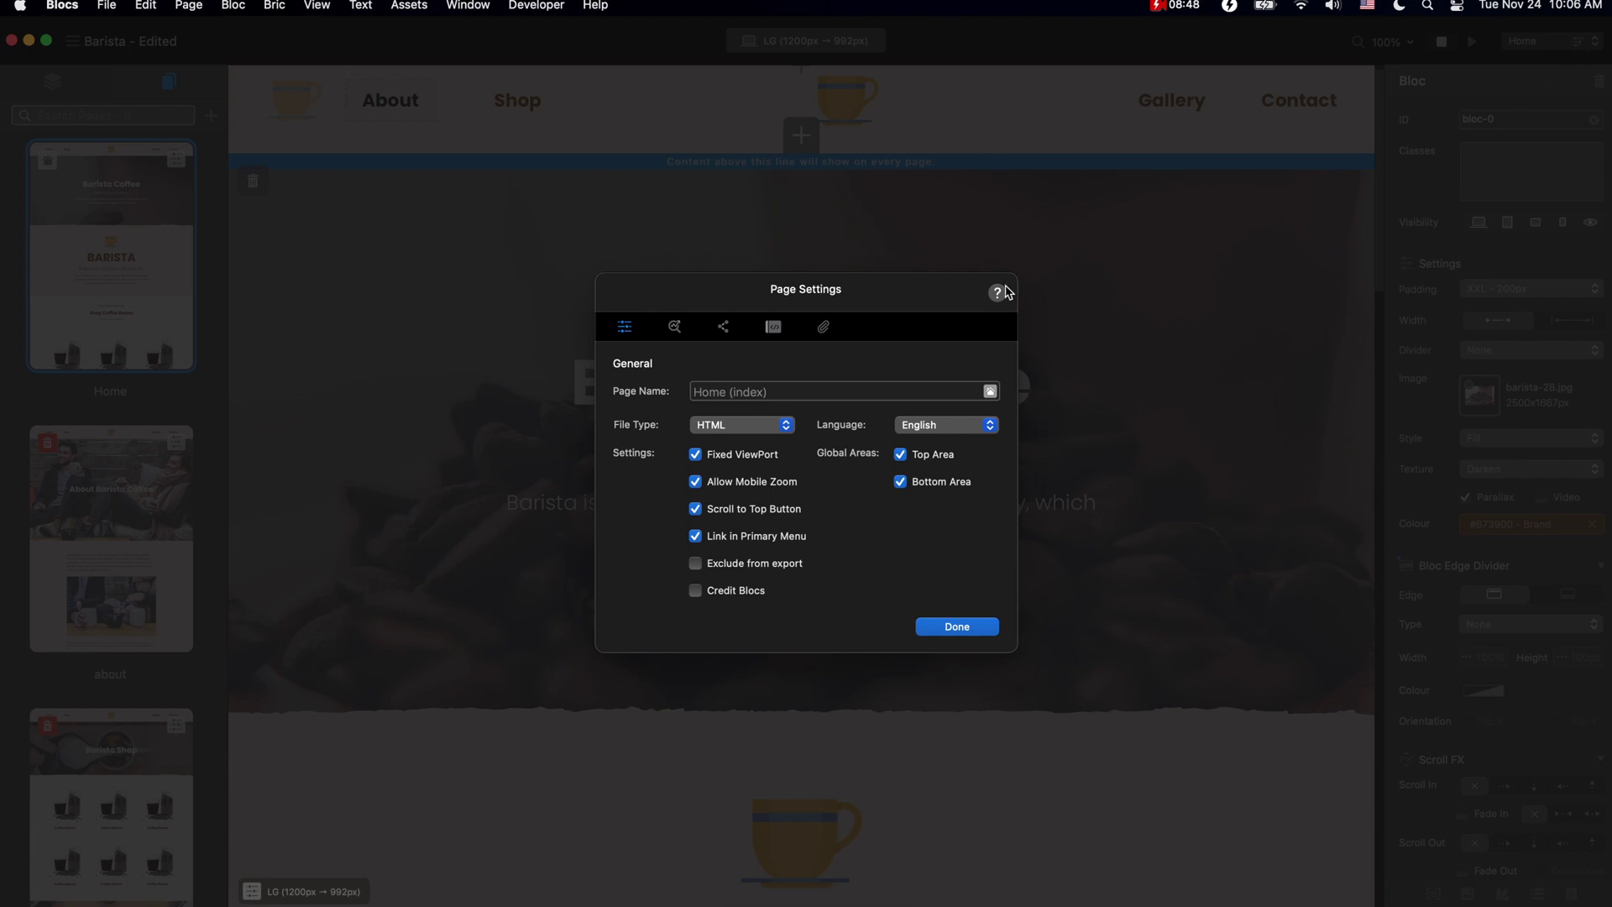
click(782, 426)
click(772, 424)
Review the Home page's SEO fields, then view its Social Cards settings (Twitter card type Summary).
click(675, 327)
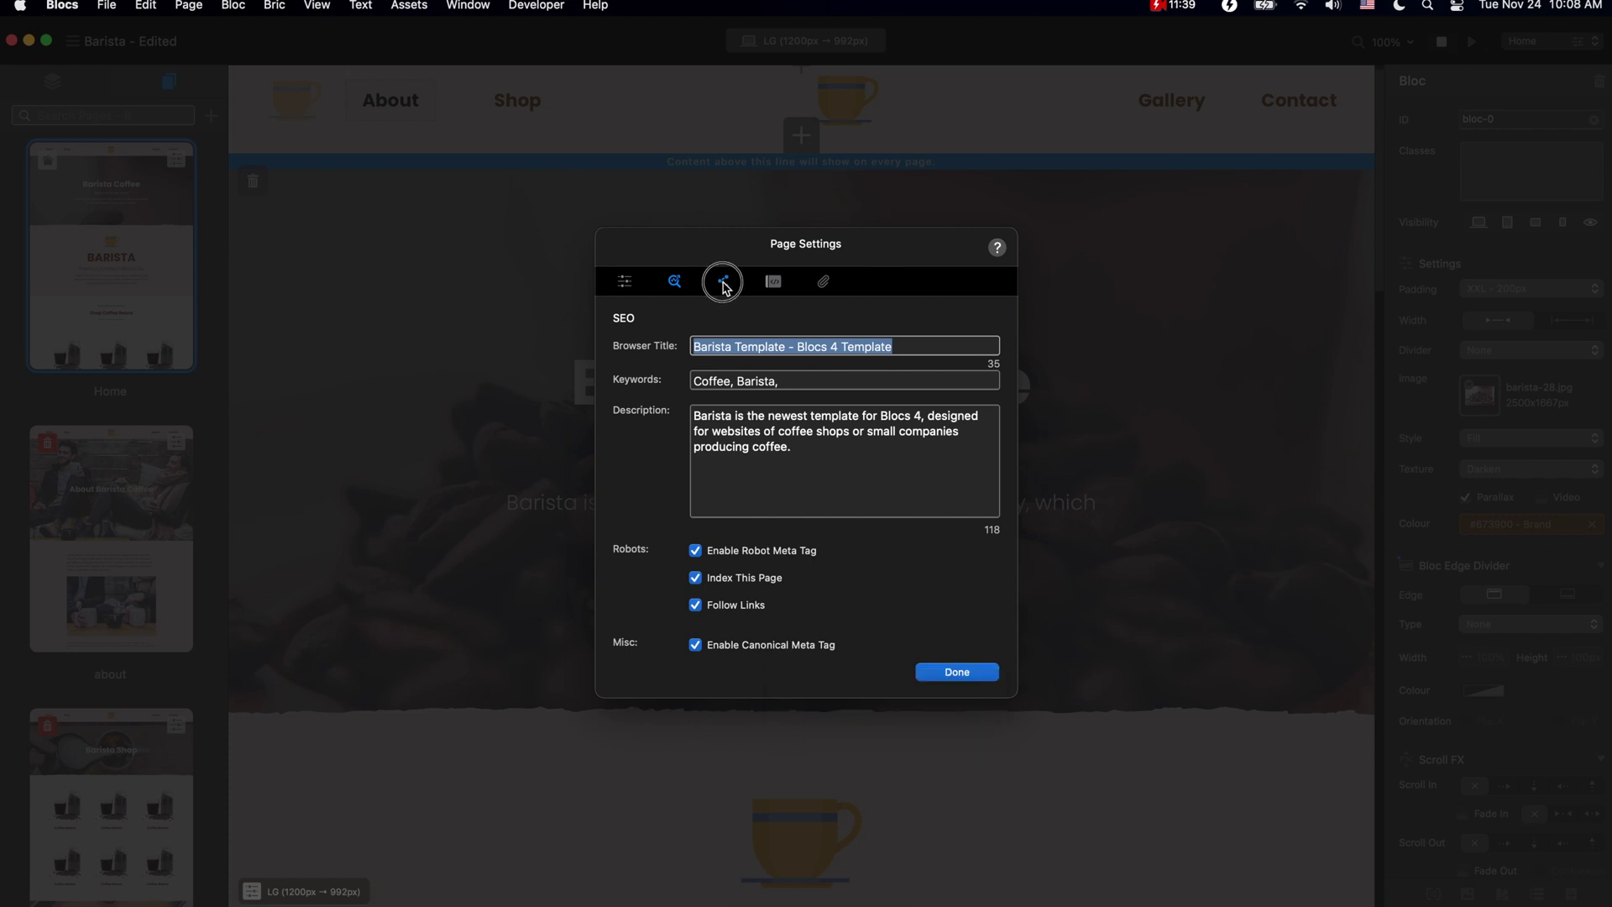
click(723, 281)
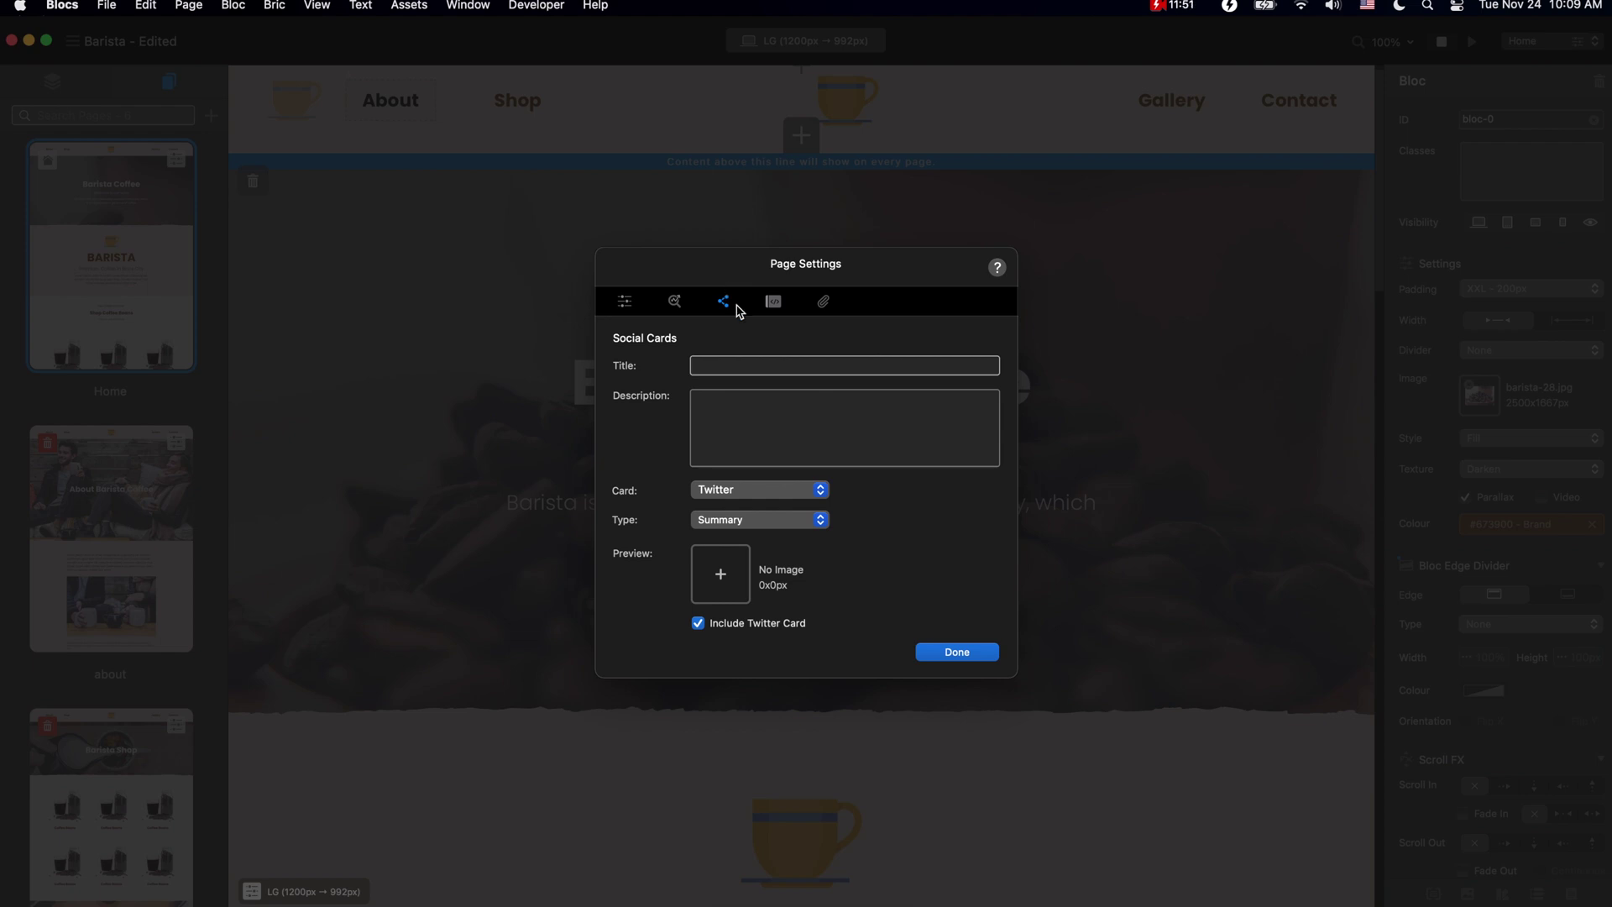
click(759, 418)
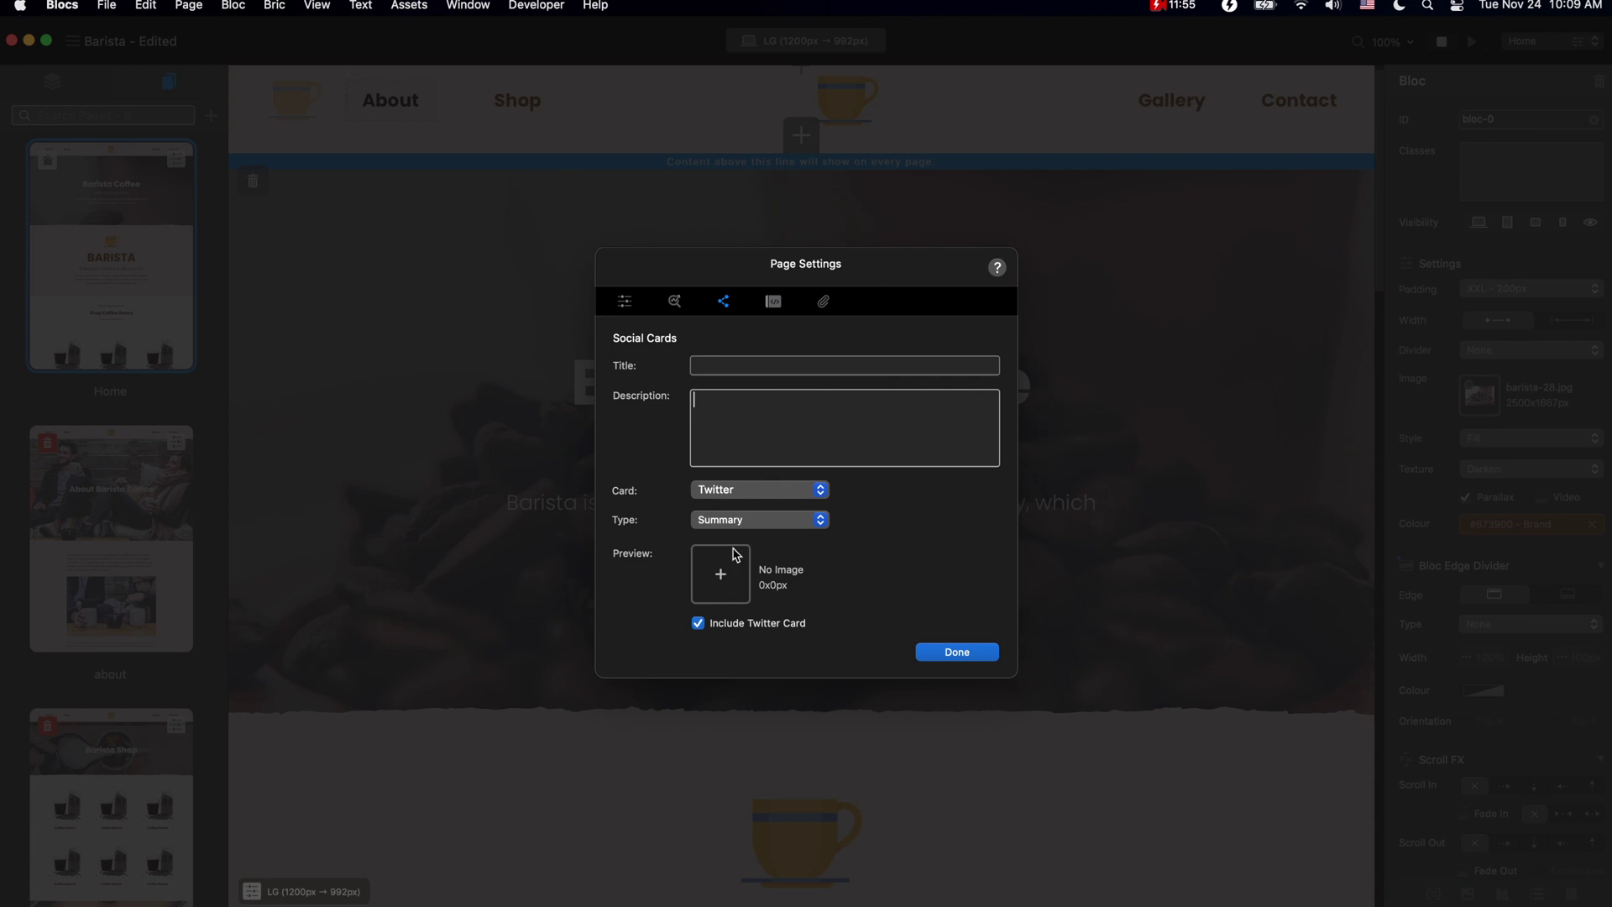
click(766, 487)
click(781, 512)
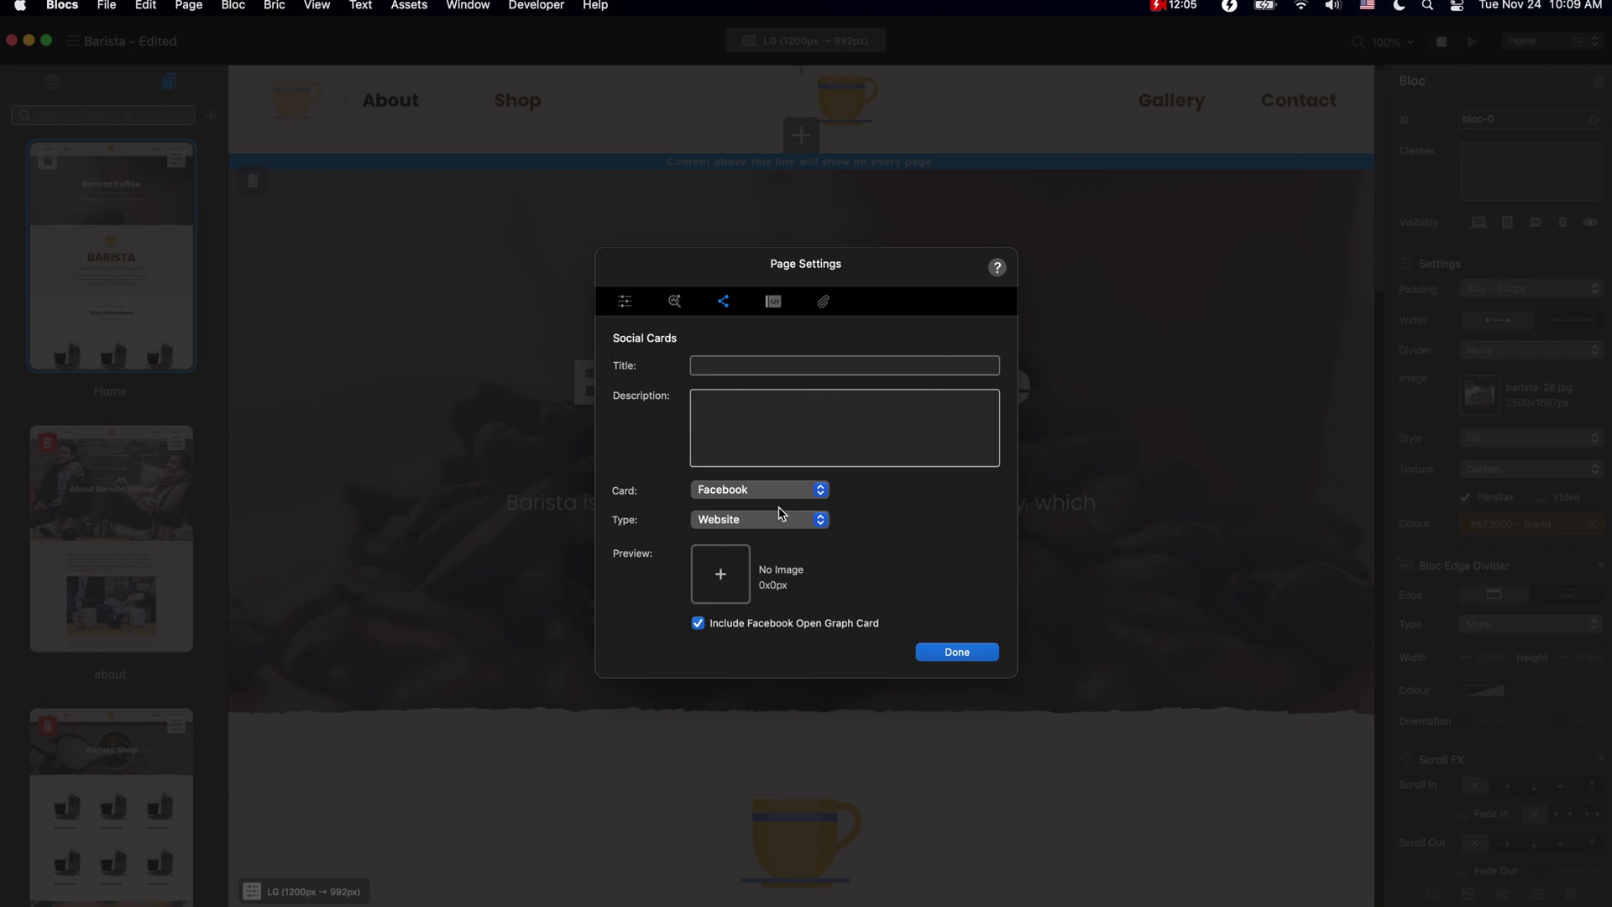
Check the Home page's Code and File Attachments sections, then close Page Settings with Done.
click(774, 302)
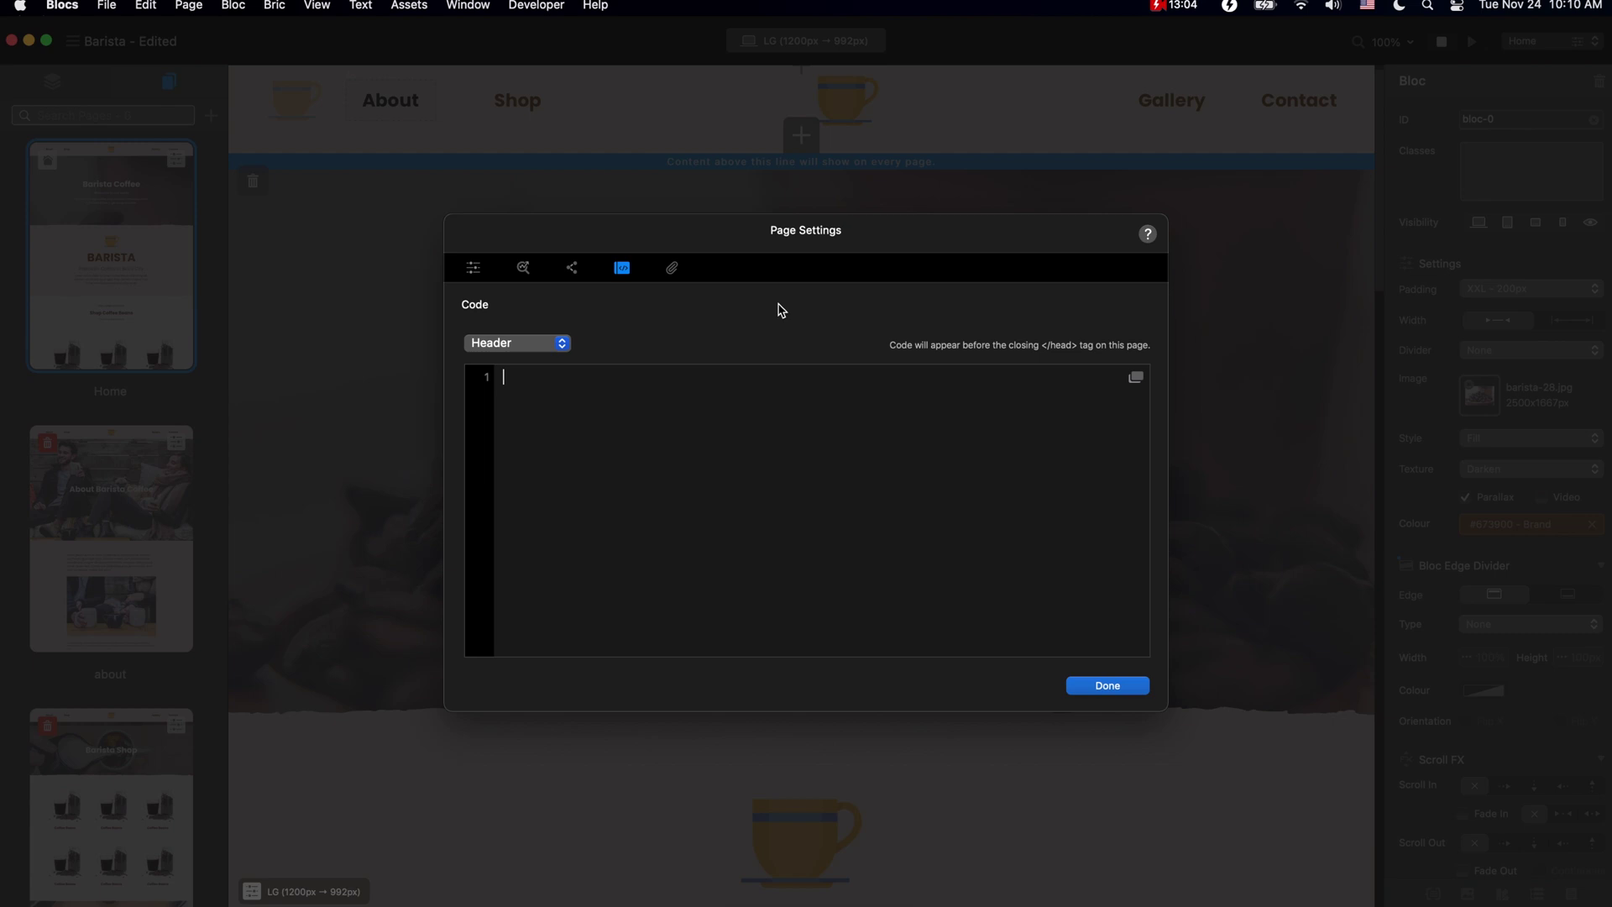
click(673, 269)
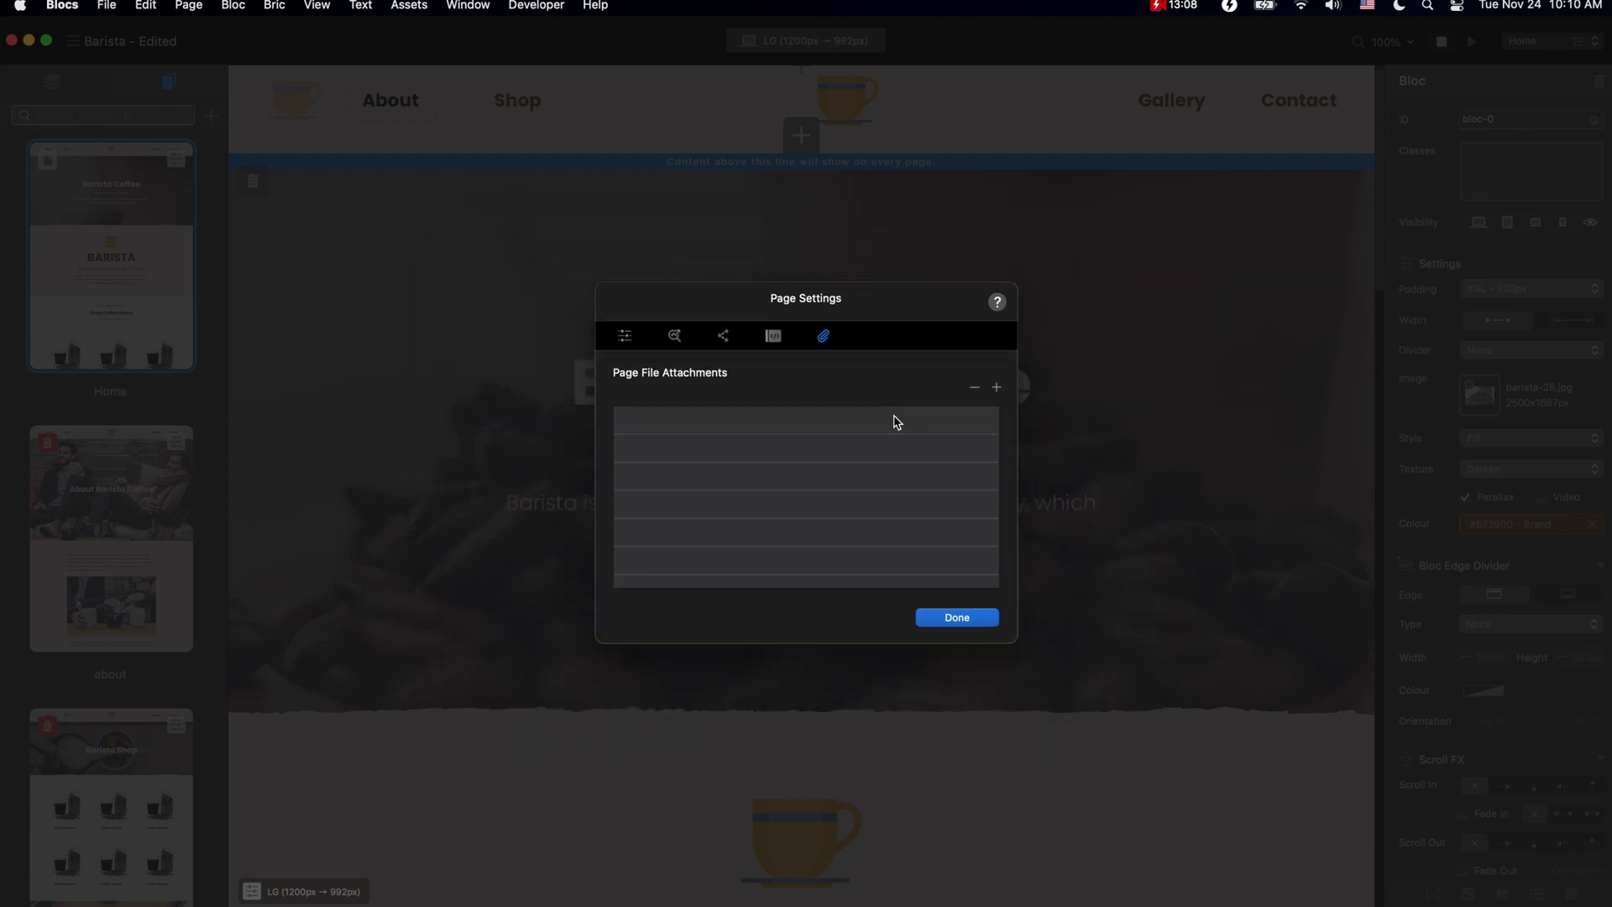
click(972, 622)
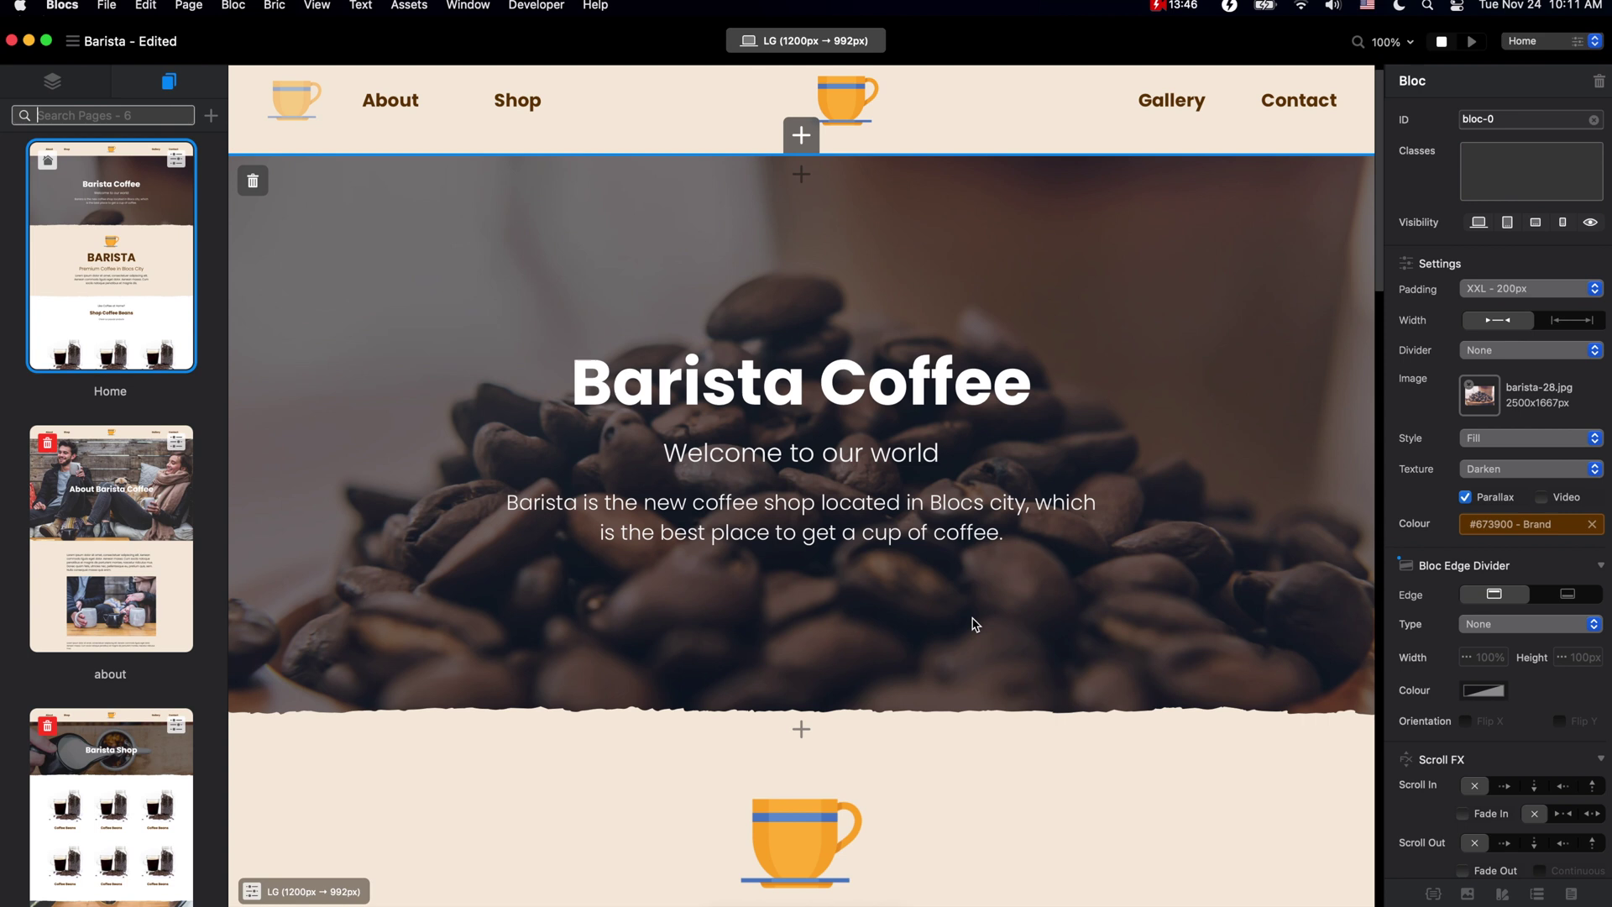